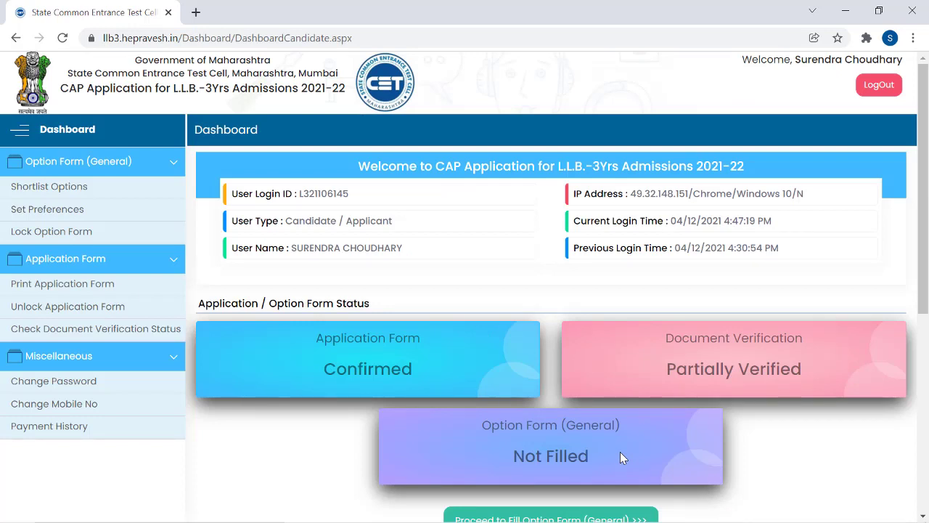
Open the college shortlisting page and delete all previously shortlisted colleges
left_click(103, 187)
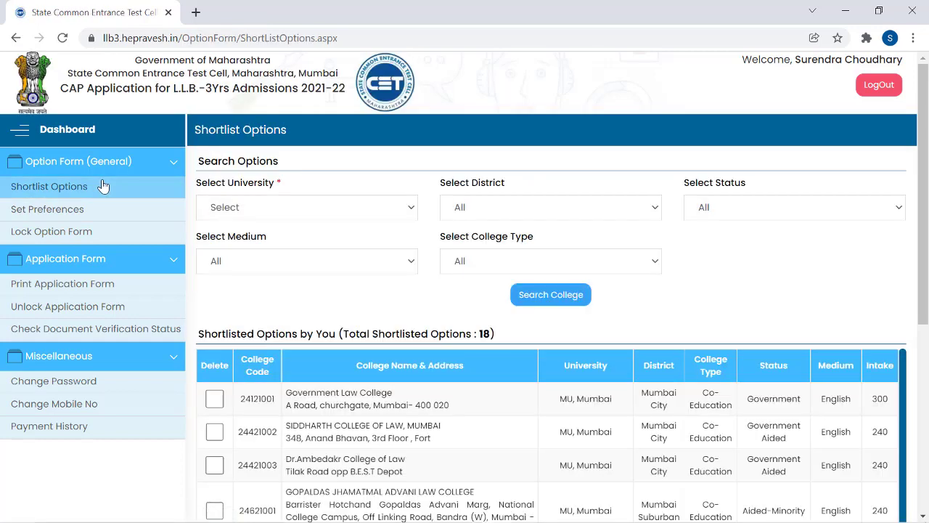
left_click(214, 511)
left_click(215, 399)
left_click(215, 432)
left_click(214, 465)
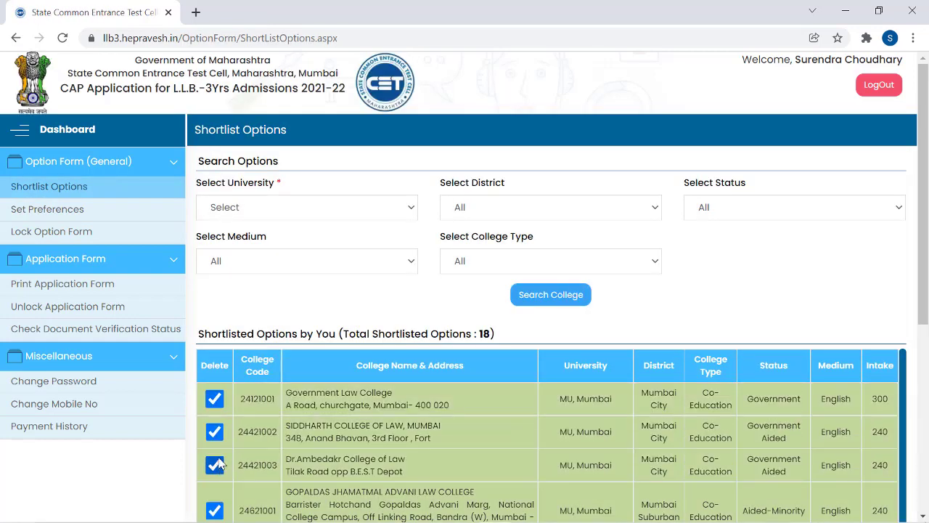
scroll(221, 490, "down", 5)
left_click(214, 378)
left_click(214, 417)
left_click(215, 457)
left_click(214, 496)
scroll(527, 321, "down", 4)
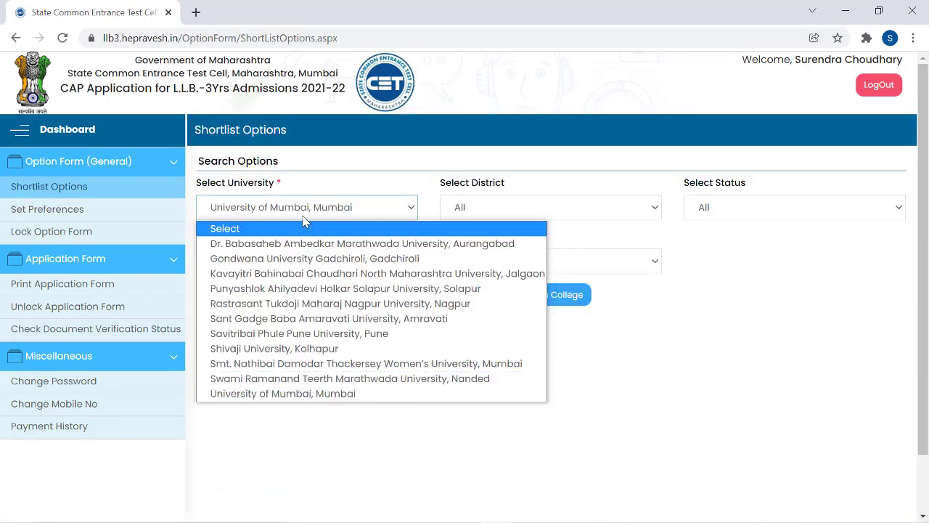
Try to search for colleges with no university selected
left_click(305, 212)
left_click(306, 212)
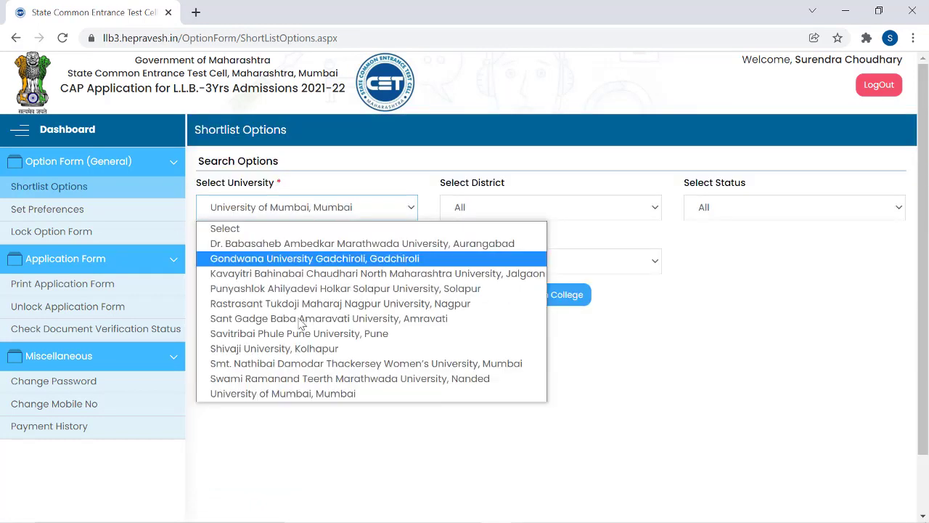
left_click(265, 228)
left_click(530, 294)
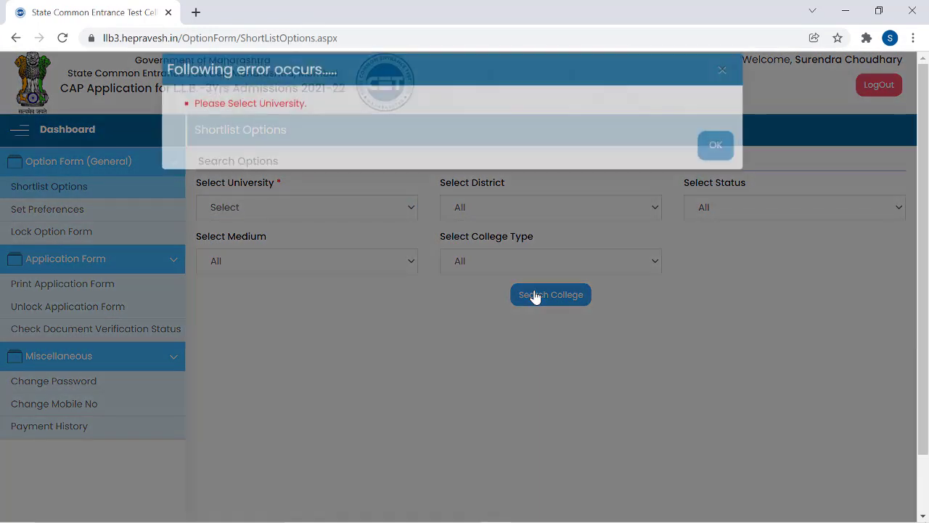
left_click_drag(208, 118, 687, 153)
left_click(715, 160)
Search for colleges under University of Mumbai, Mumbai, leaving the other filters at All
left_click(242, 204)
left_click(269, 395)
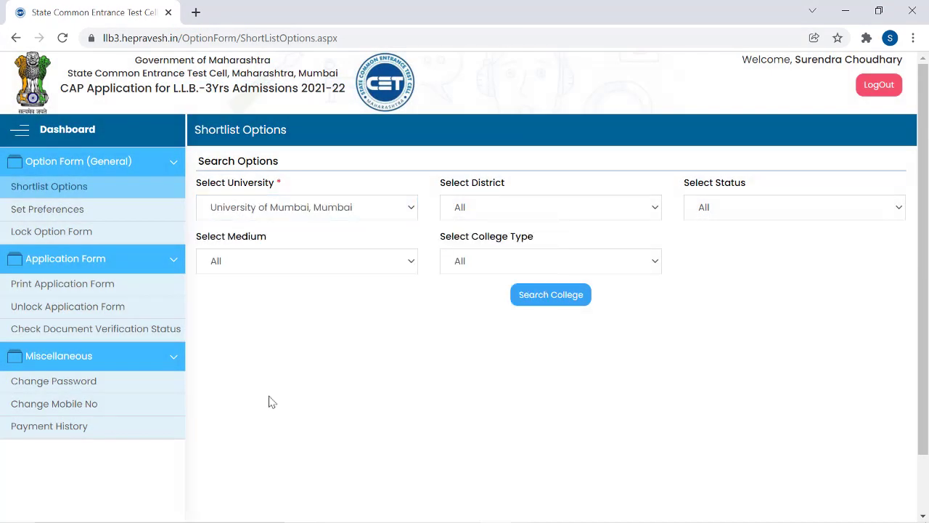
left_click(557, 303)
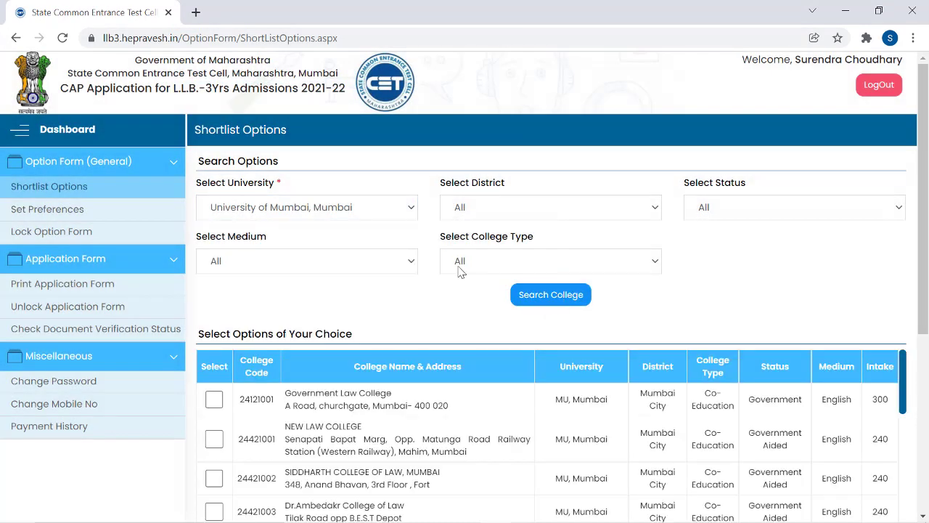
Mark Government Law College, Dr.Ambedakr College of Law and Gopaldas Jhamatmal Advani Law College in the Mumbai college results
scroll(456, 269, "down", 1)
left_click(214, 327)
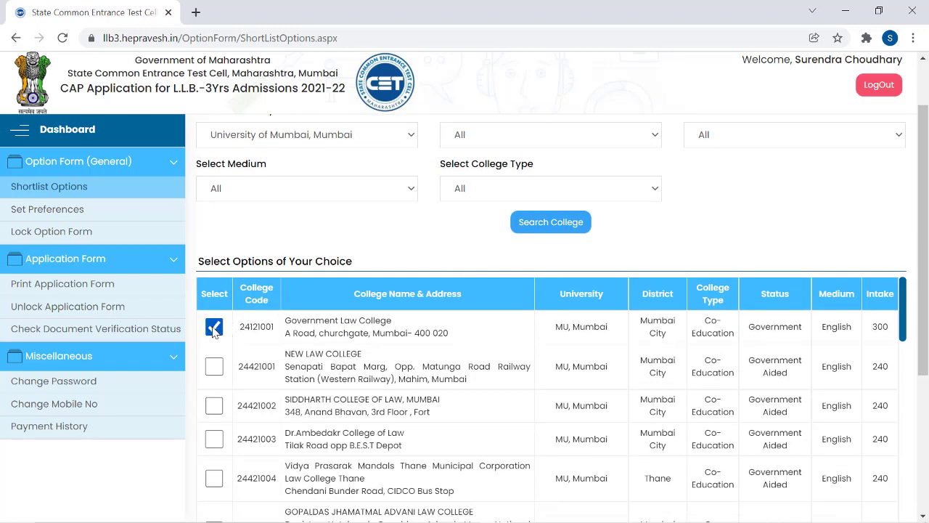
scroll(285, 291, "down", 2)
scroll(279, 331, "up", 1)
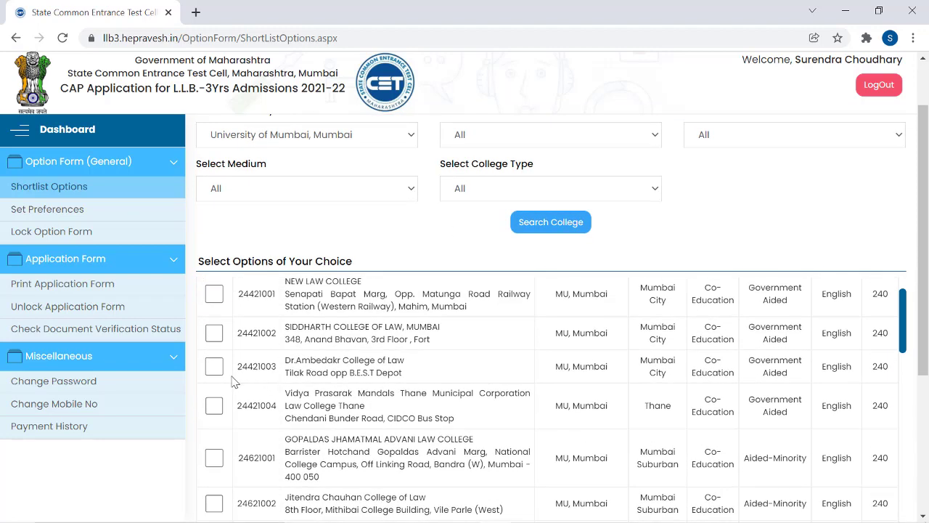
left_click(214, 367)
scroll(314, 330, "down", 1)
left_click(214, 385)
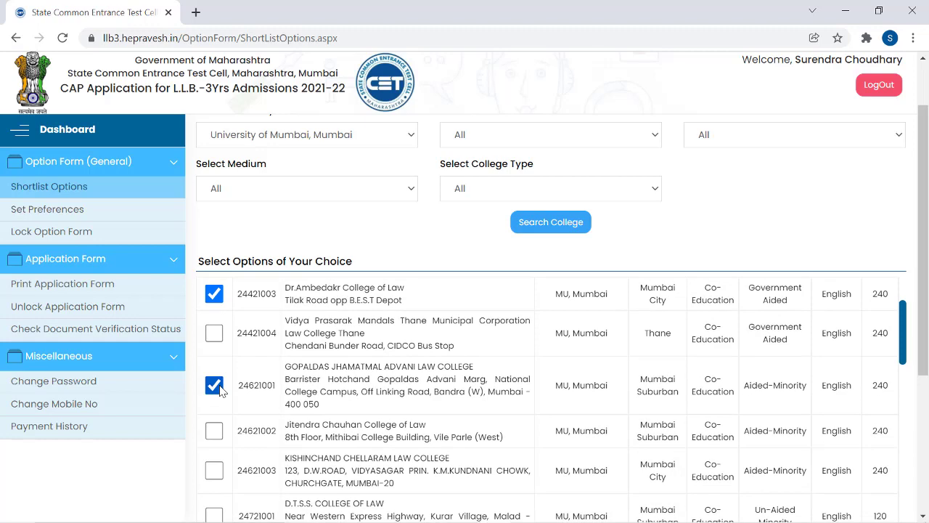
Also mark Jitendra Chauhan College of Law, Kishinchand Chellaram Law College and Chembur Karnataka College of Law
scroll(219, 390, "down", 1)
left_click(214, 358)
scroll(294, 344, "down", 2)
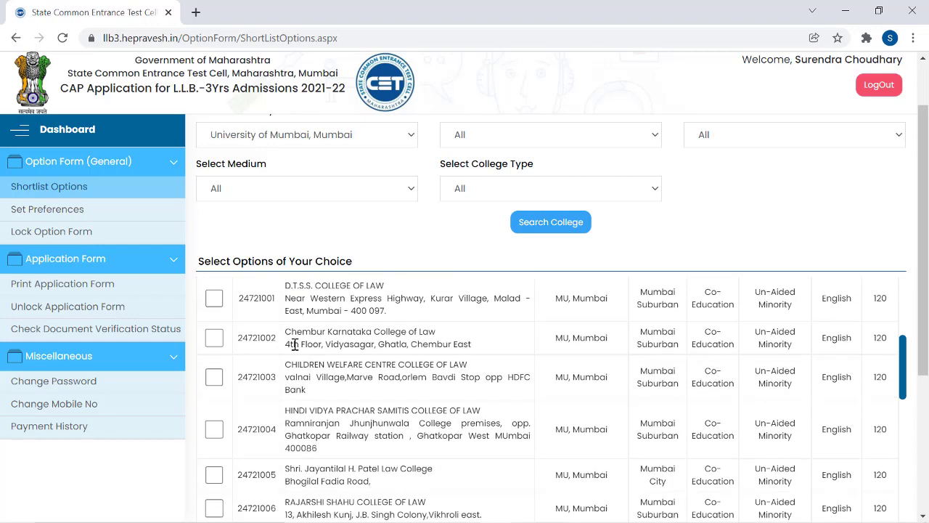
left_click(214, 338)
Add the marked Mumbai colleges to the shortlist and dismiss the information message
scroll(276, 330, "down", 10)
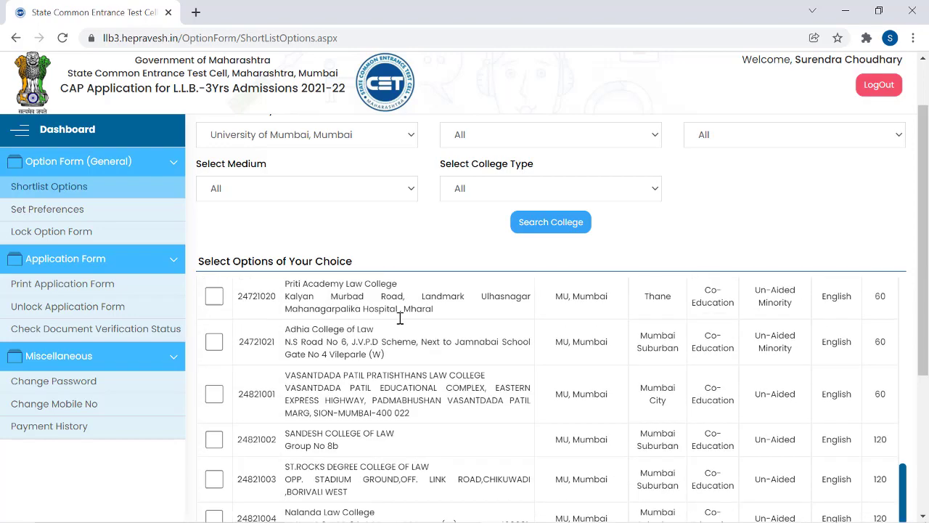
scroll(404, 325, "down", 9)
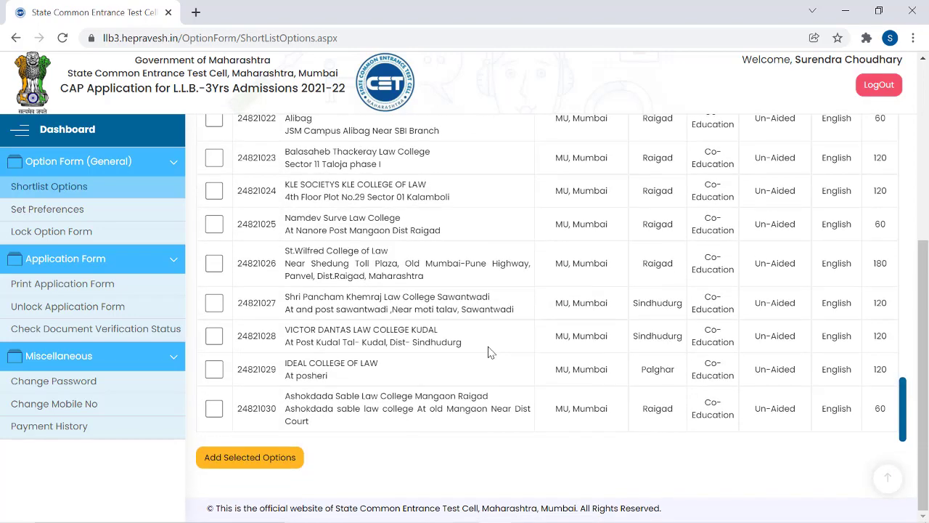
left_click(251, 457)
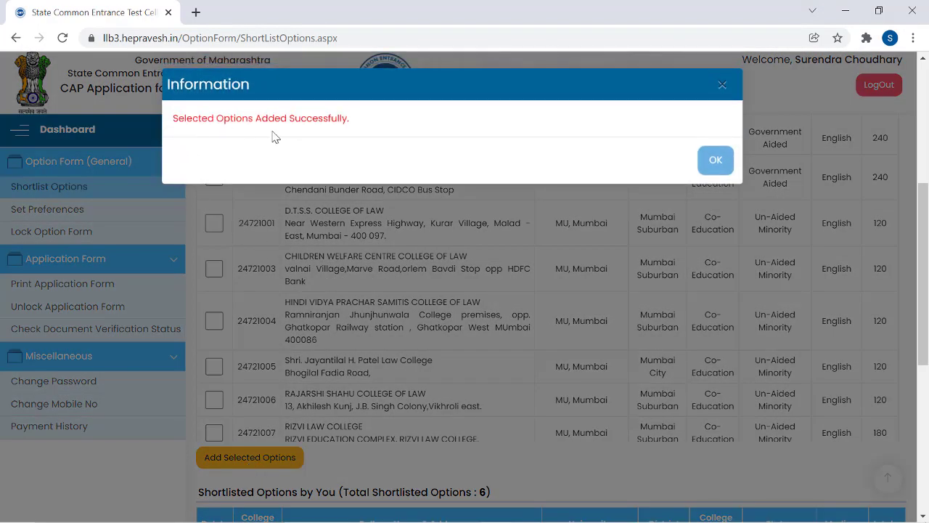
left_click(716, 161)
Review the shortlisted colleges and the university each one belongs to
scroll(499, 232, "down", 8)
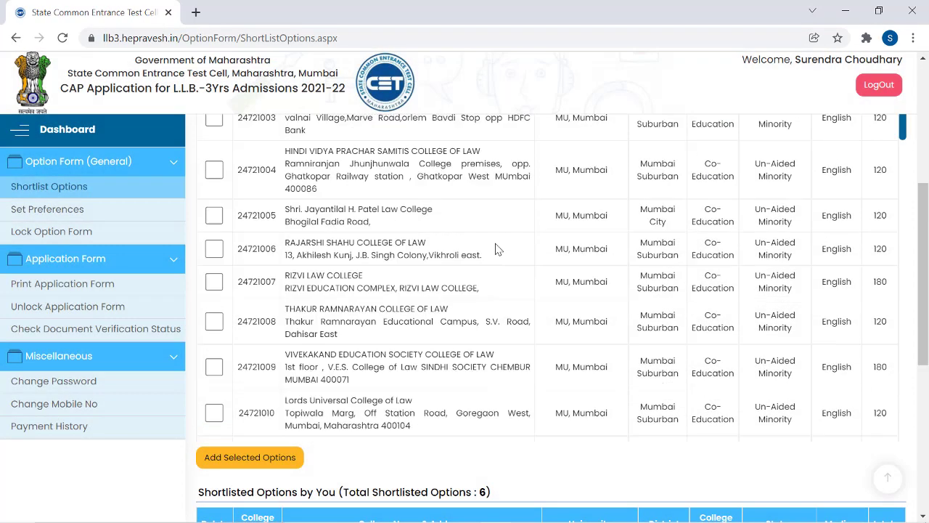
scroll(530, 453, "down", 4)
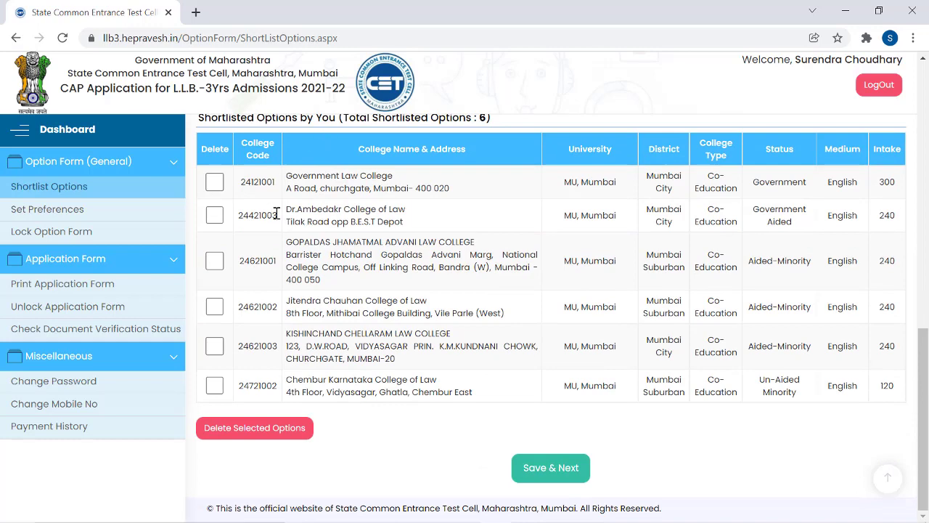
left_click_drag(566, 177, 629, 393)
left_click(563, 240)
left_click_drag(564, 228, 576, 269)
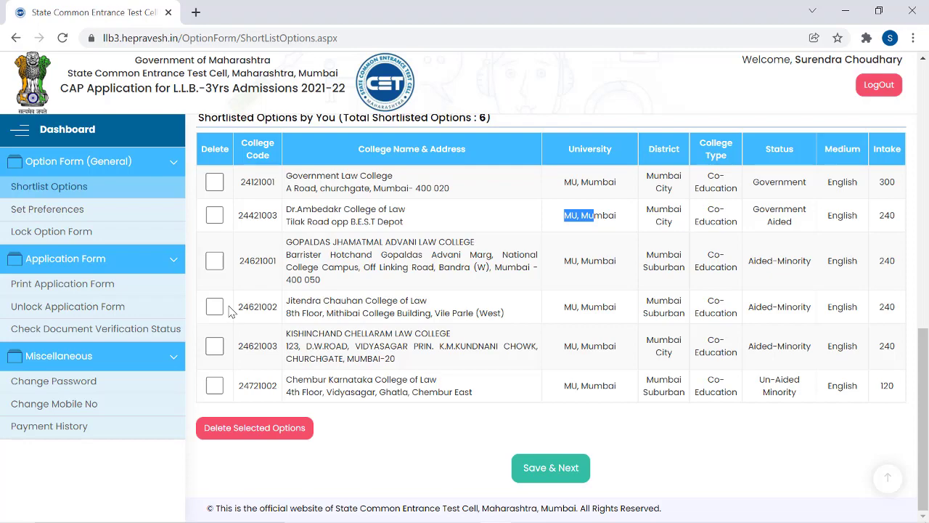
Set the university filter to Savitribai Phule Pune University, Pune, and keep the district at All
scroll(266, 343, "up", 10)
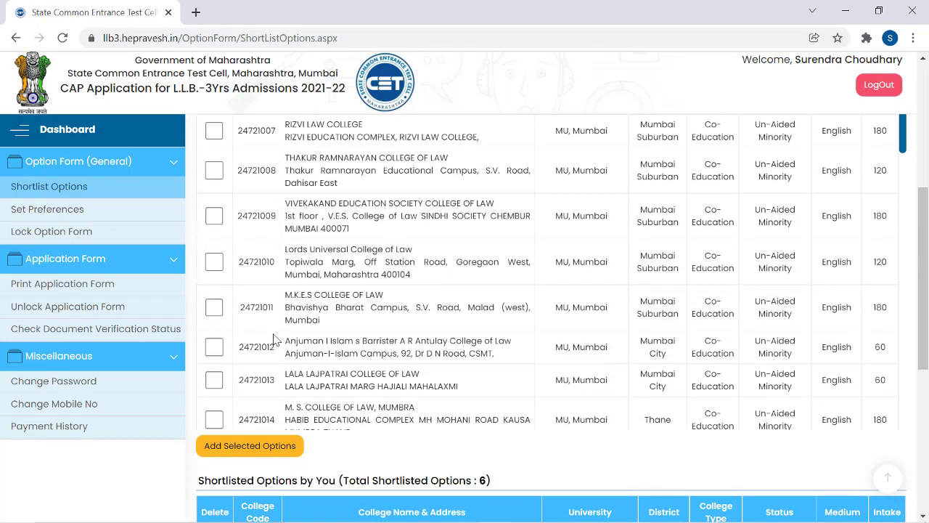
scroll(274, 340, "up", 2)
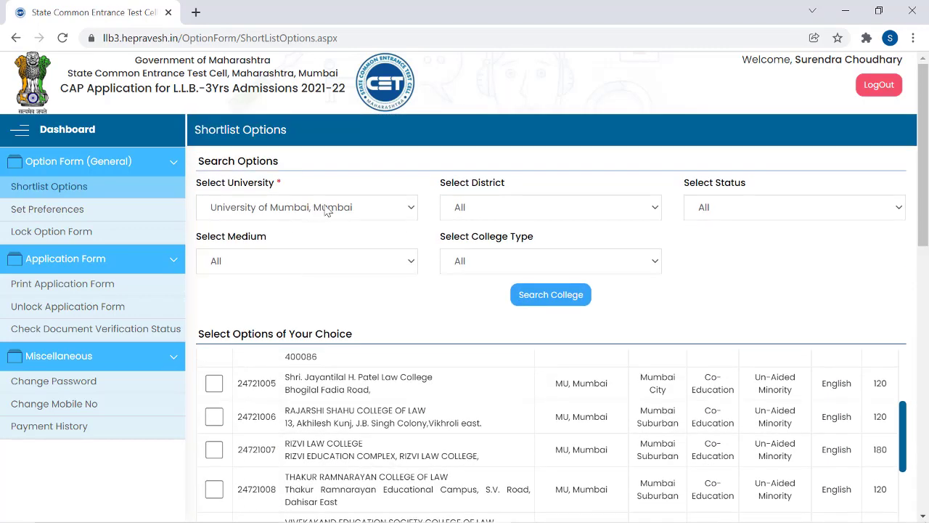
left_click(410, 211)
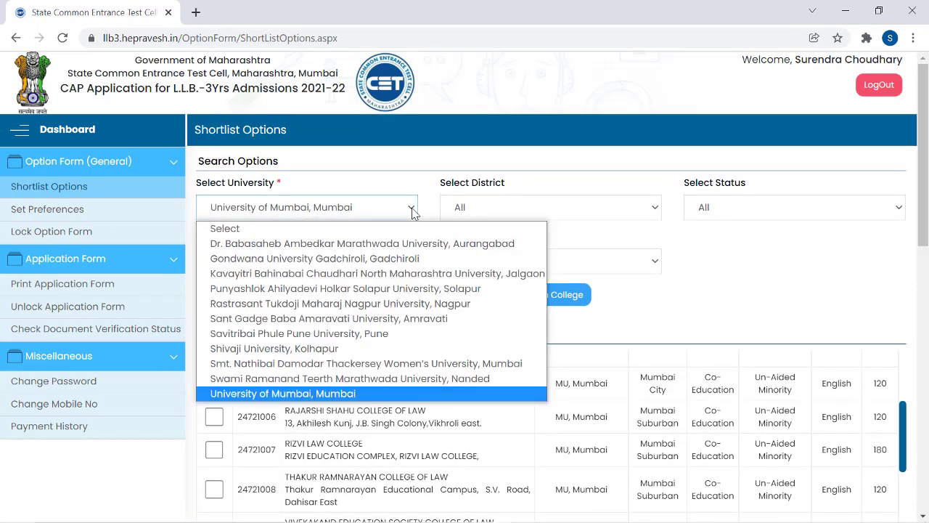
left_click(377, 335)
left_click(465, 210)
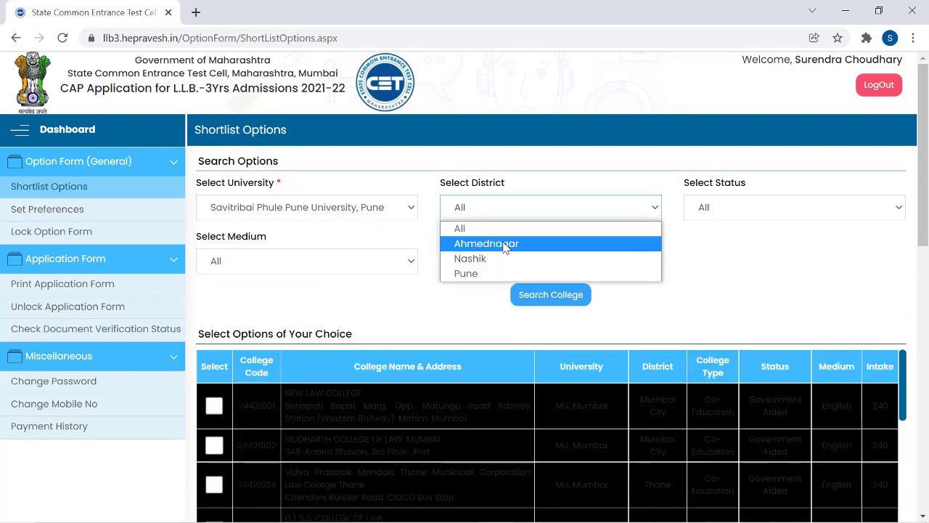
left_click(498, 230)
left_click(505, 212)
left_click(488, 231)
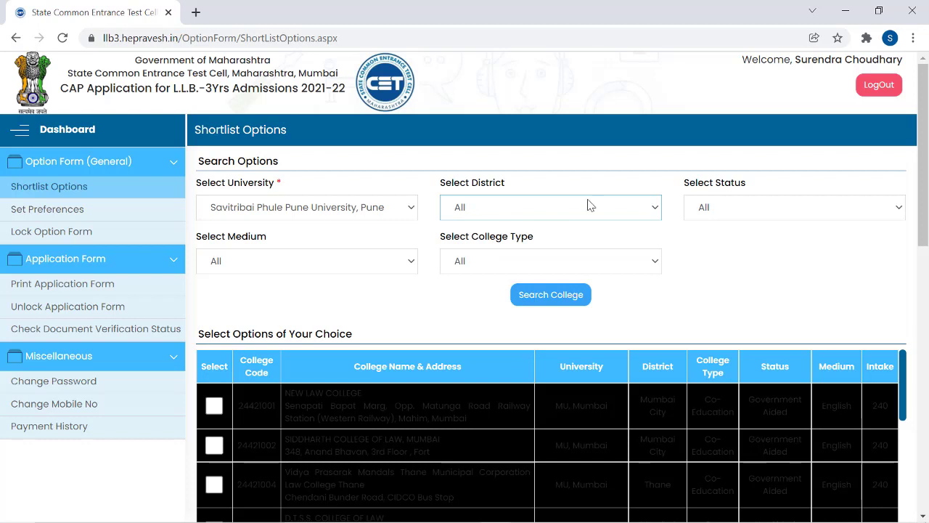
Keep status, medium and college type at All and search for the Pune university's colleges
left_click(712, 209)
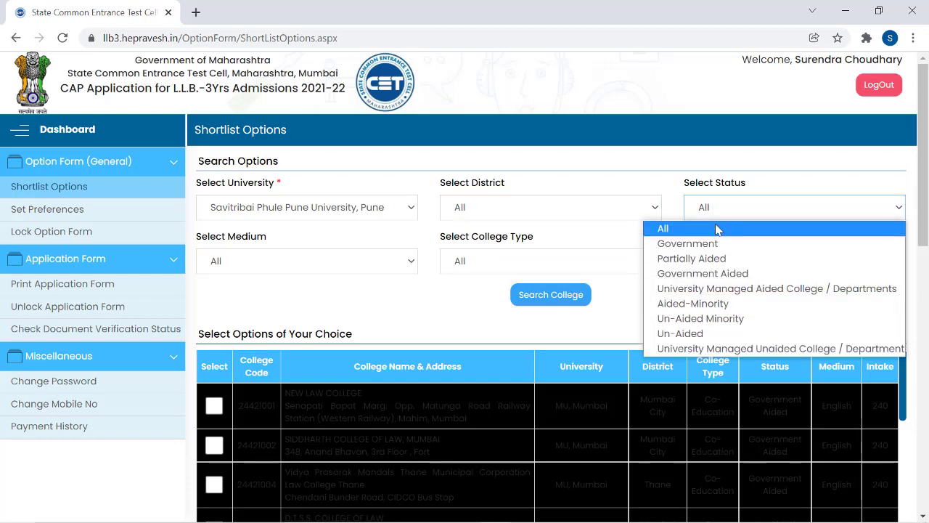
left_click(710, 228)
left_click(314, 266)
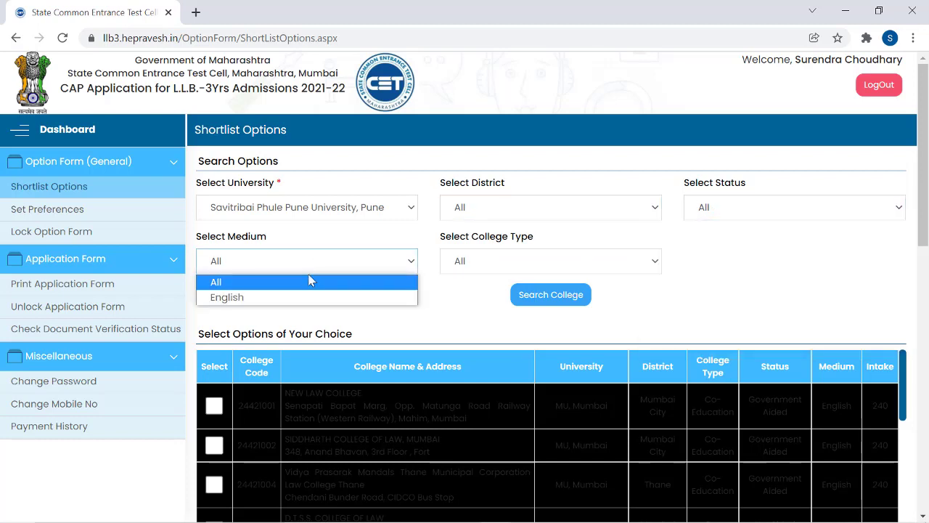
left_click(316, 283)
left_click(477, 268)
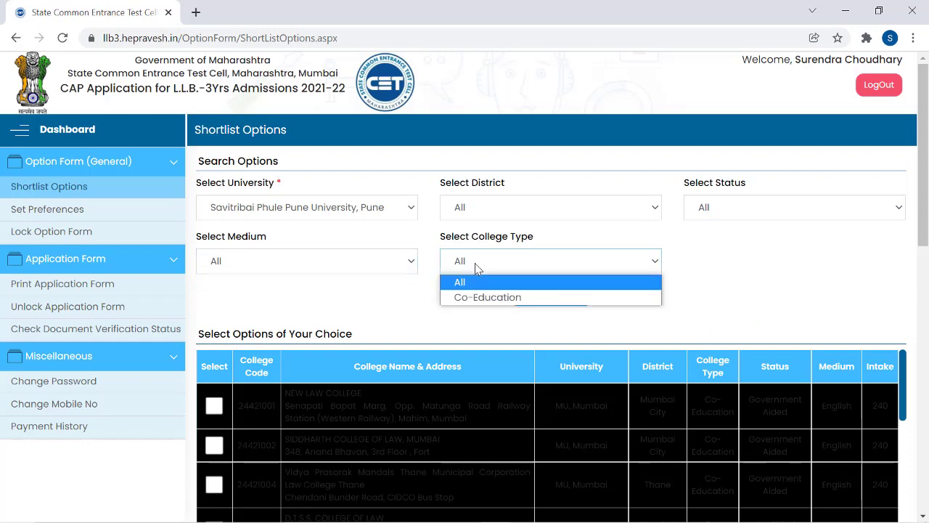
left_click(470, 284)
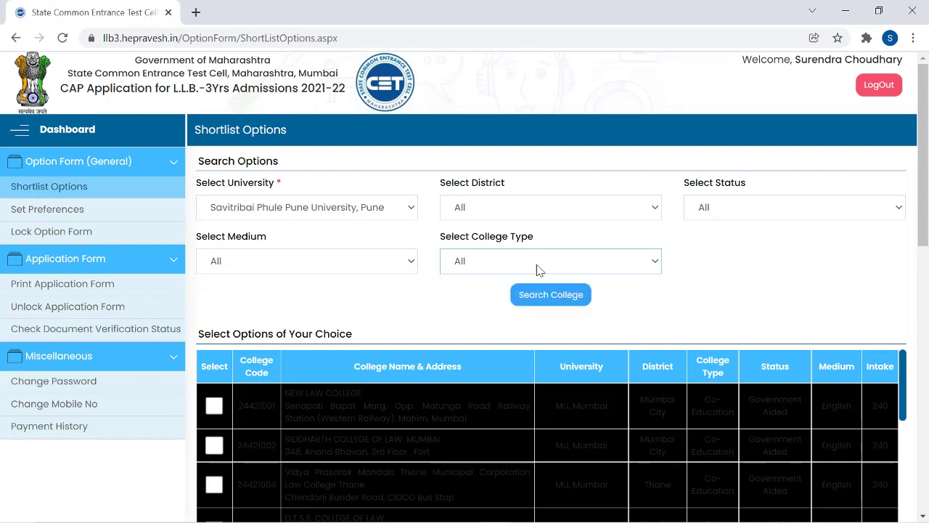
left_click(544, 302)
Mark Navjeevan Law College, Nashik (26421003), New Law College Ahmednagar (26421001) and ILS Law College, Pune in the results
scroll(387, 244, "down", 2)
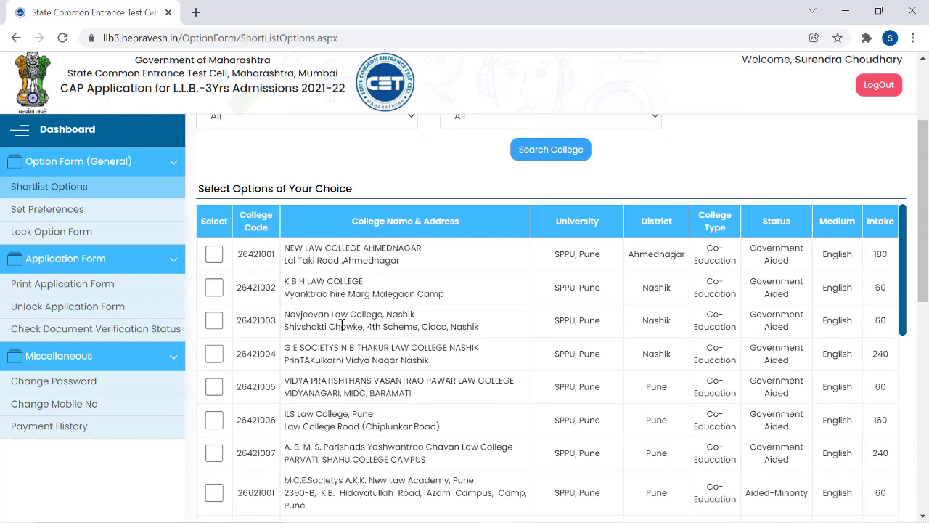
left_click(214, 321)
left_click_drag(643, 324, 673, 328)
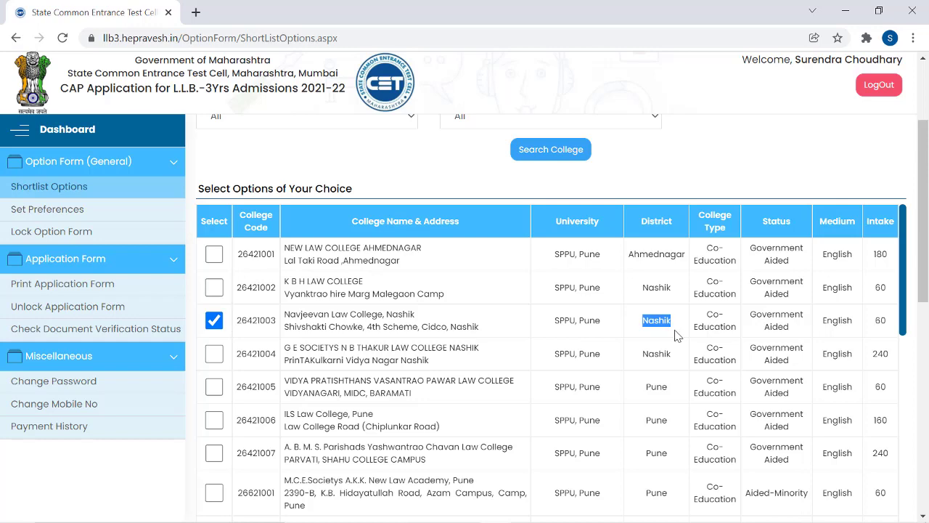
left_click_drag(285, 249, 433, 254)
left_click(214, 255)
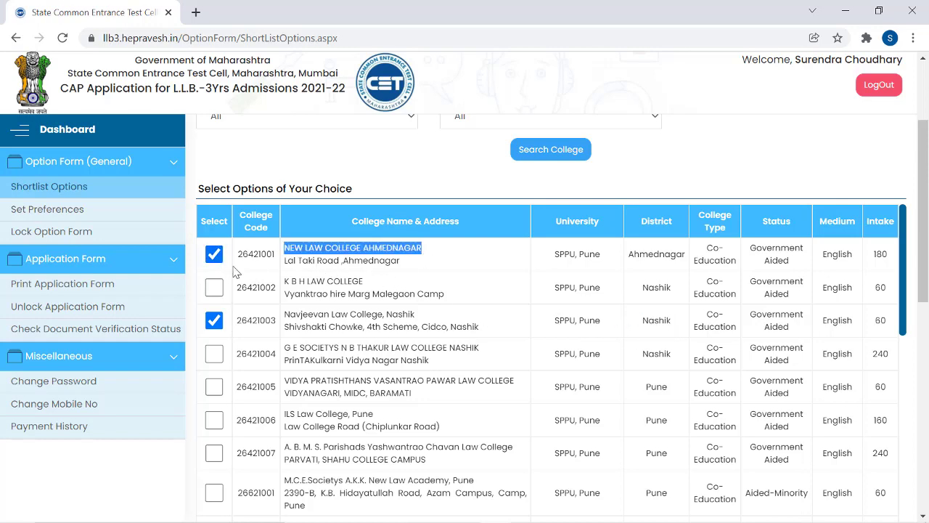
scroll(236, 272, "down", 1)
scroll(317, 322, "down", 1)
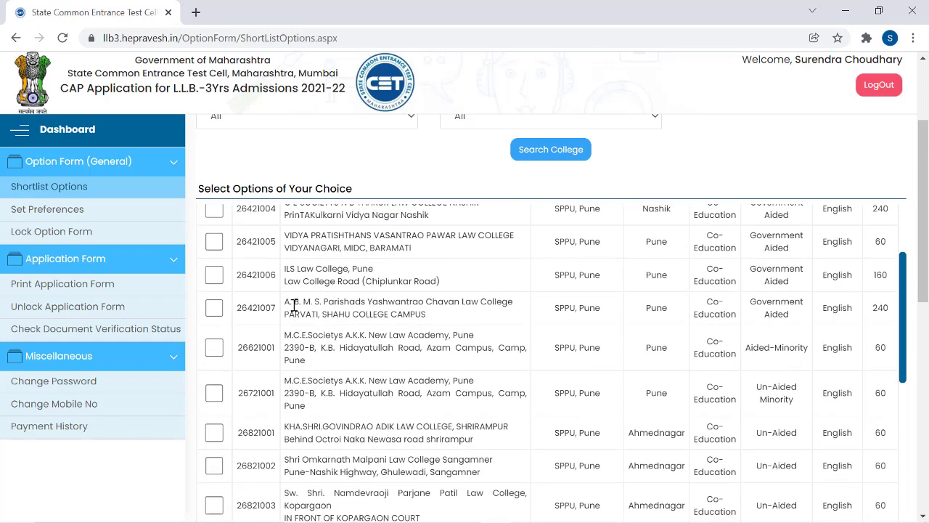
left_click(215, 276)
double_click(650, 275)
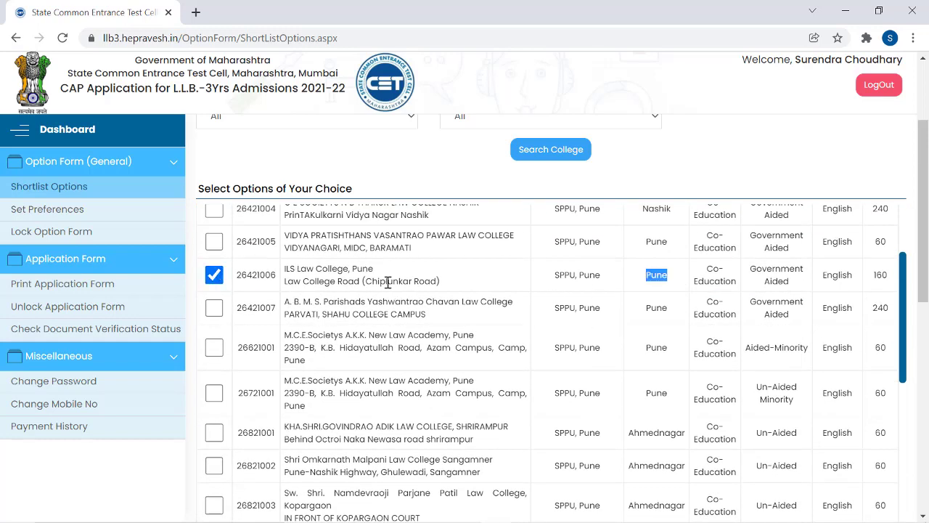
Mark one more un-aided college further down the results and add the marked Pune university colleges to the shortlist
scroll(320, 330, "down", 5)
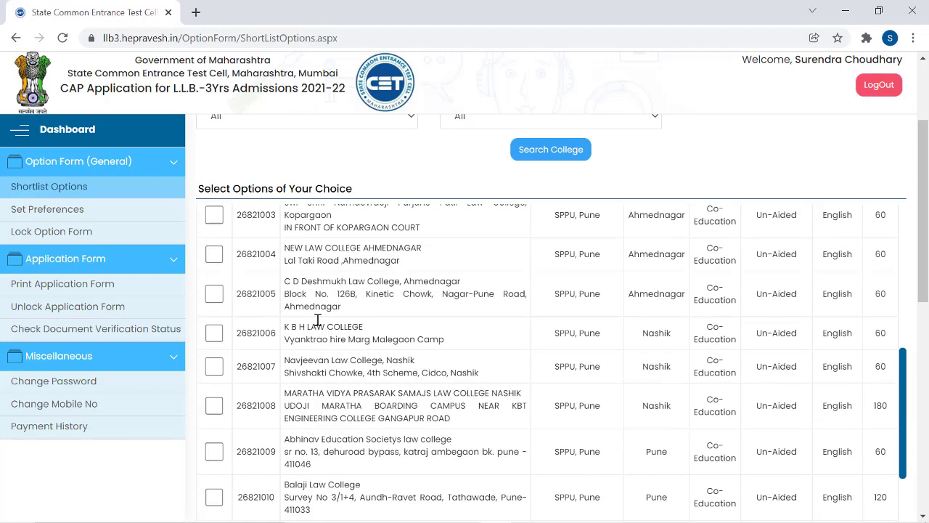
scroll(318, 326, "down", 2)
left_click(214, 319)
scroll(352, 297, "down", 6)
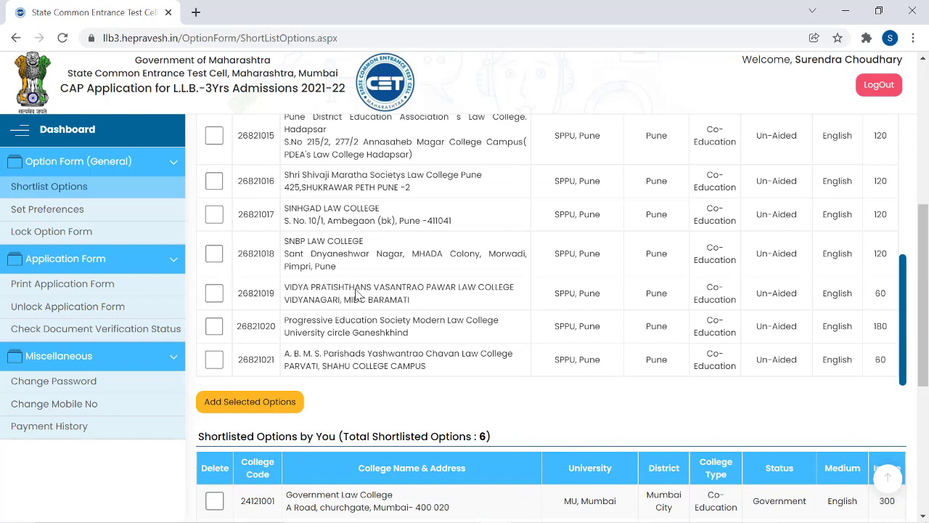
left_click(259, 332)
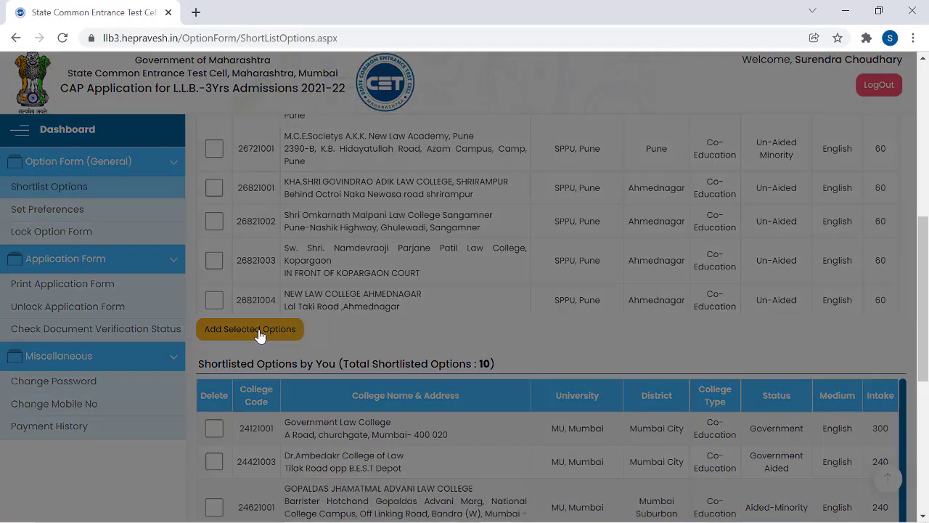
left_click_drag(180, 121, 381, 129)
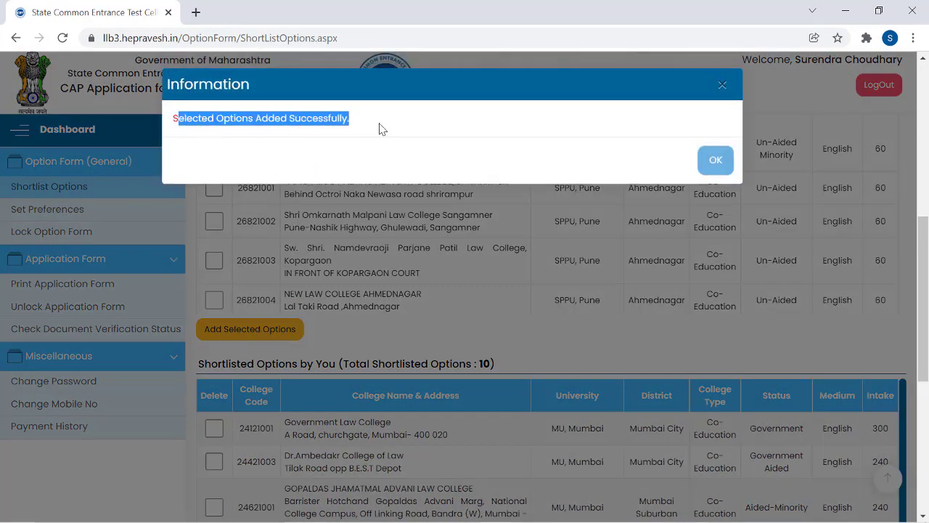
Dismiss the confirmation and review the shortlist, checking the Pune university colleges at its end
left_click(716, 160)
scroll(510, 205, "down", 2)
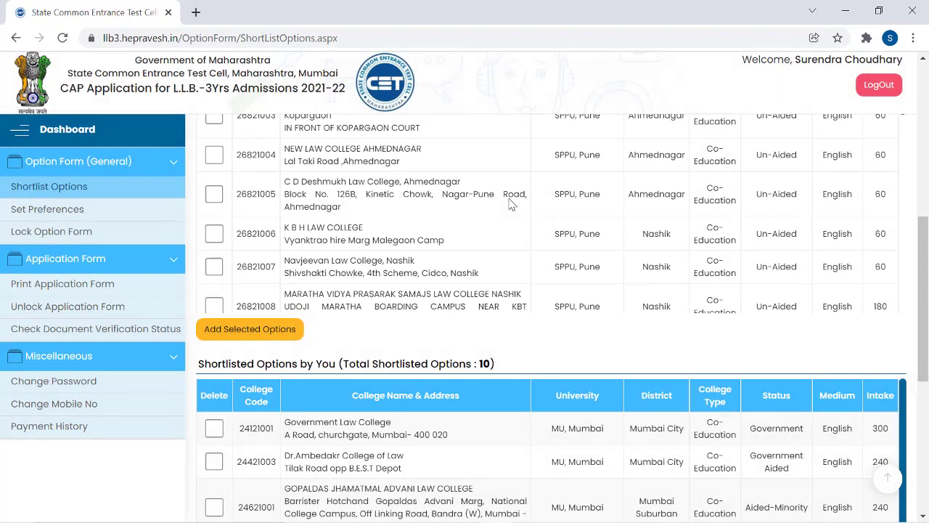
scroll(528, 367, "down", 2)
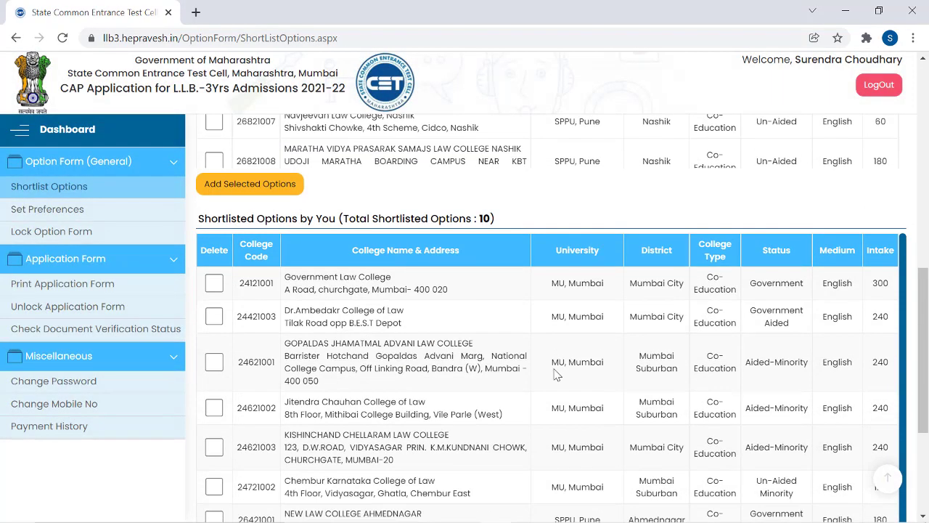
scroll(594, 344, "down", 2)
scroll(591, 345, "down", 2)
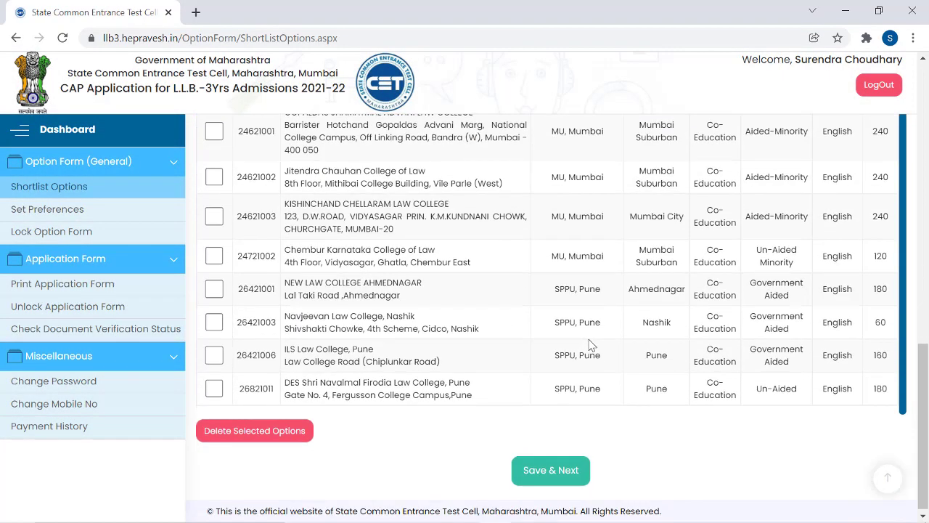
left_click_drag(557, 292, 614, 410)
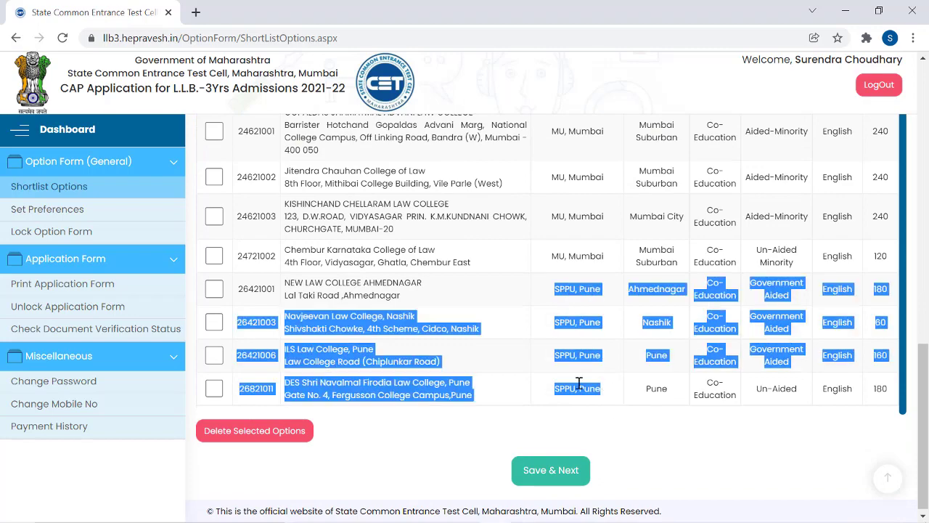
scroll(578, 383, "up", 5)
left_click_drag(471, 293, 520, 291)
left_click(483, 292)
scroll(462, 297, "up", 5)
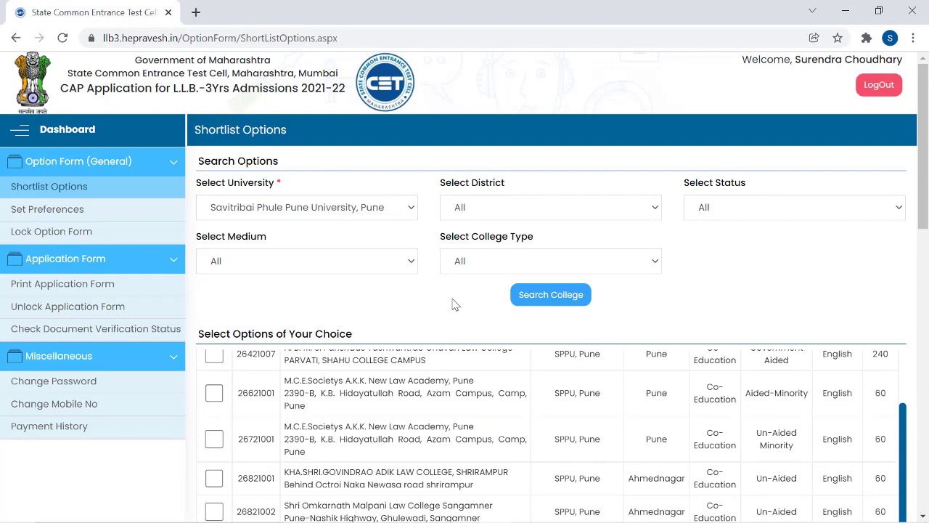
Look through the remaining un-aided Pune university colleges in the search results
left_click(343, 212)
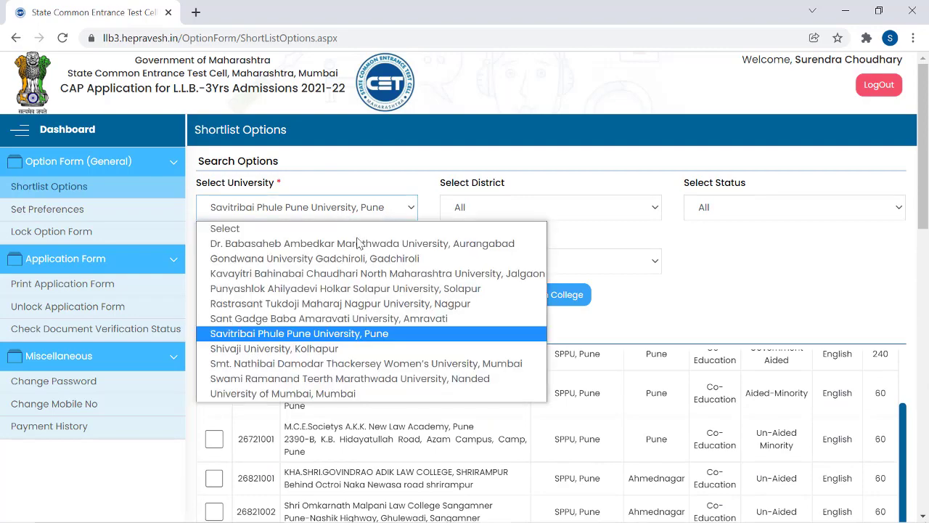
left_click(656, 251)
scroll(395, 316, "down", 15)
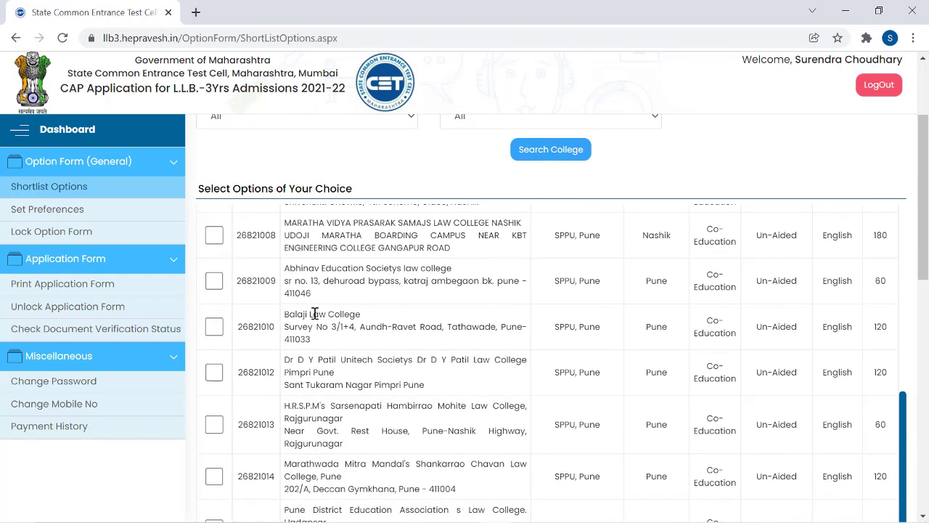
scroll(328, 336, "down", 3)
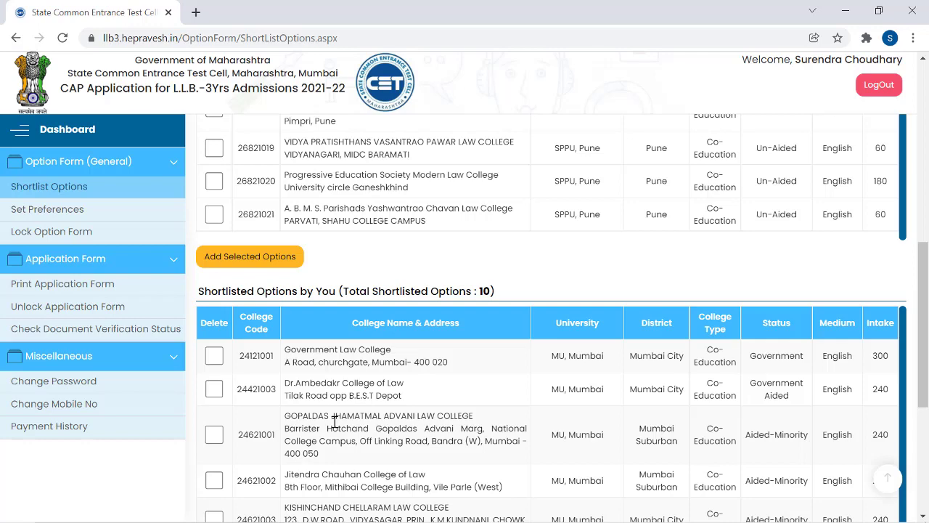
scroll(334, 421, "up", 10)
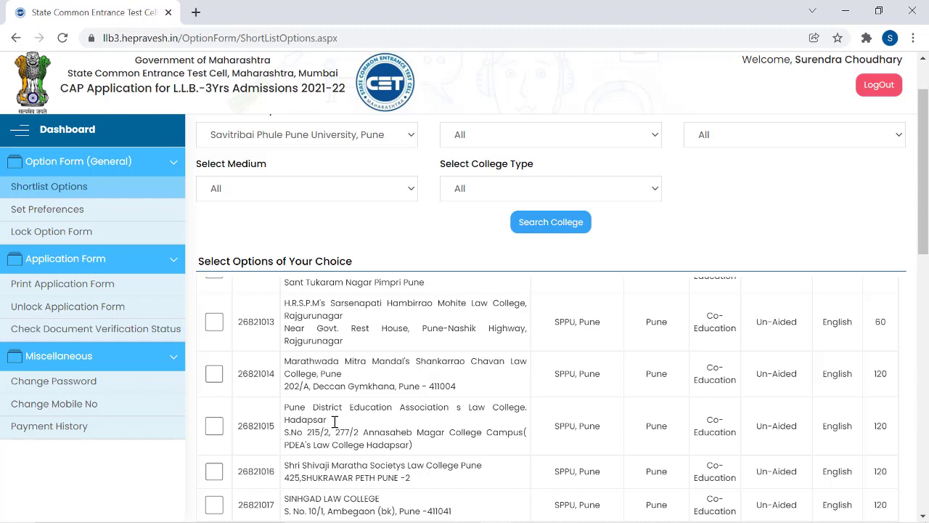
scroll(261, 386, "up", 3)
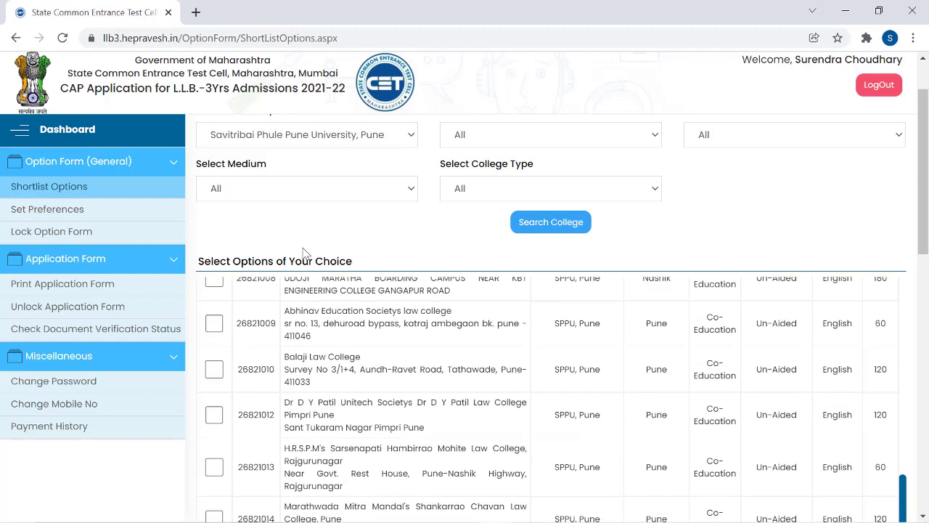
Set the university filter to Rastrasant Tukdoji Maharaj Nagpur University, Nagpur, and search for its colleges
scroll(307, 257, "up", 1)
left_click(394, 210)
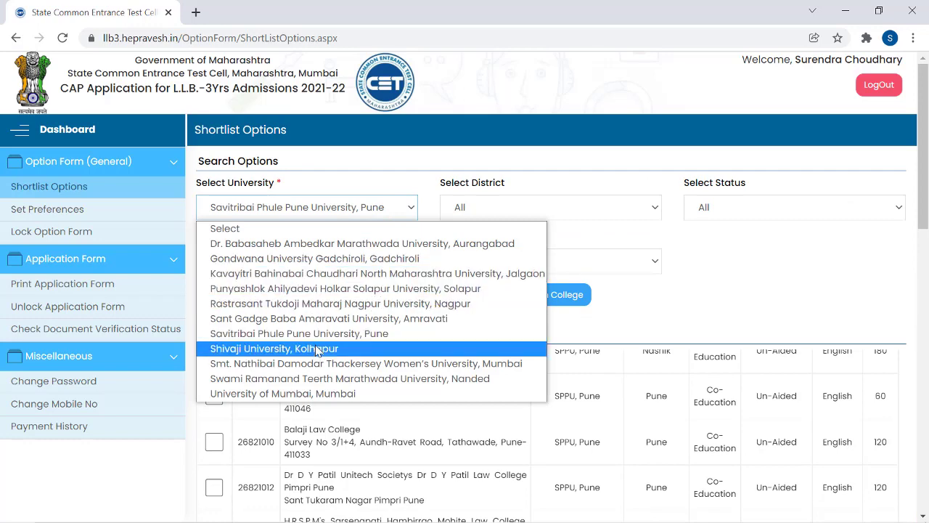
left_click(300, 305)
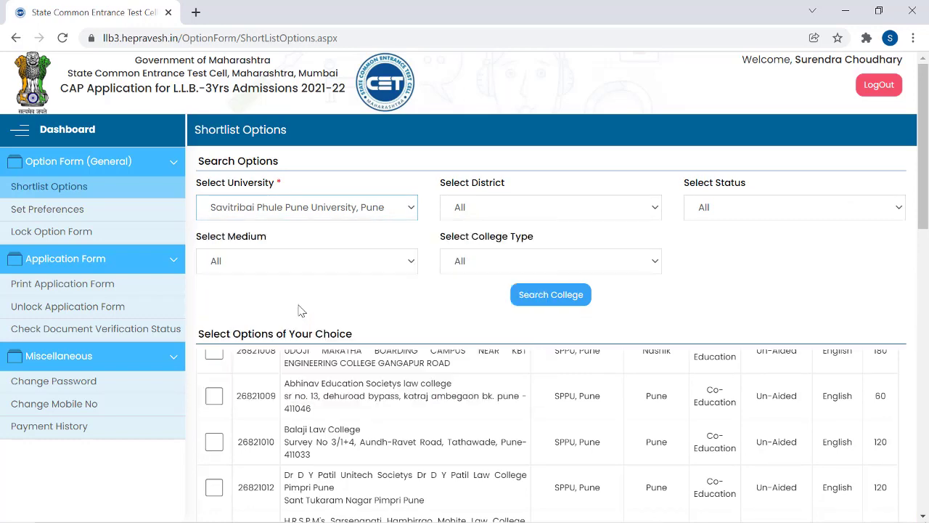
left_click(546, 298)
Mark Dr. Ambedkar College, Department of Law (14421001) and Dr. Babasaheb Ambedkar College of Law, City Branch (14521001) in the results
scroll(407, 291, "down", 1)
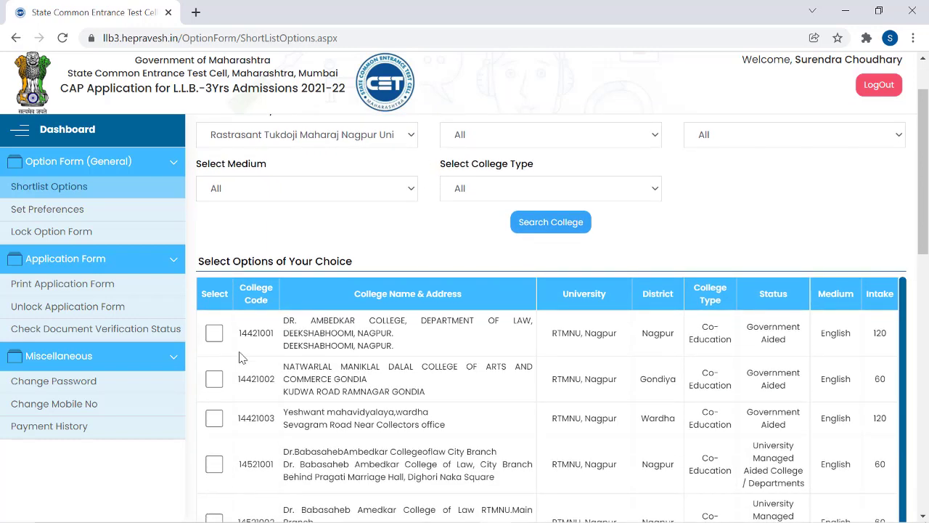
left_click(214, 333)
scroll(375, 245, "down", 1)
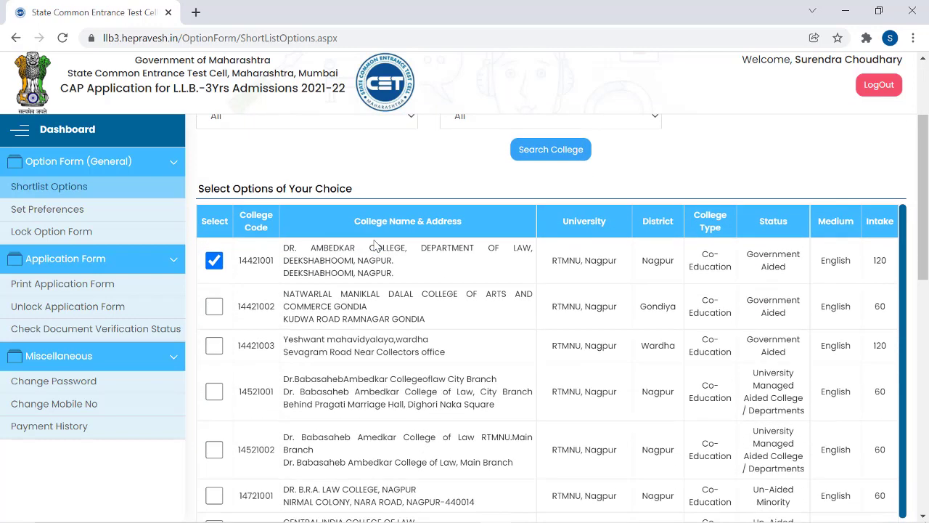
scroll(376, 246, "down", 2)
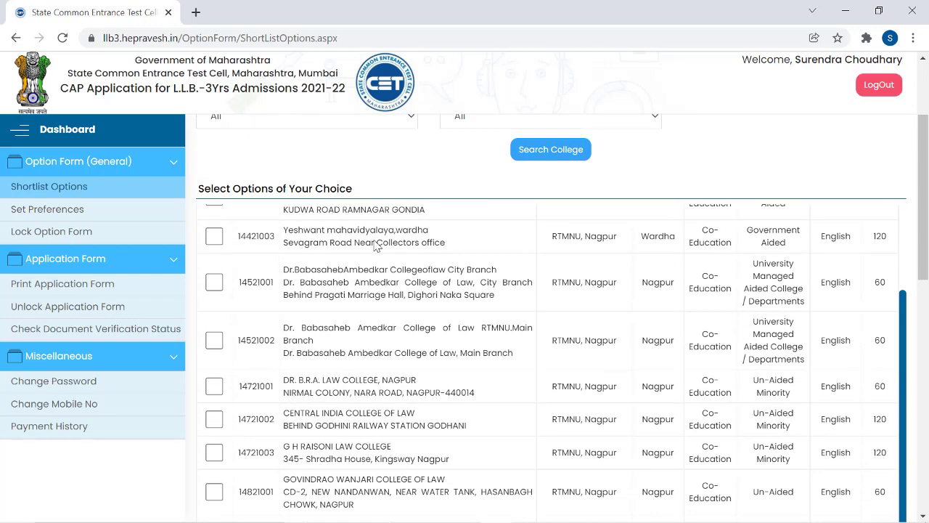
left_click(214, 282)
scroll(400, 275, "up", 2)
left_click_drag(396, 274, 308, 248)
left_click(379, 270)
scroll(381, 272, "down", 2)
scroll(382, 272, "down", 1)
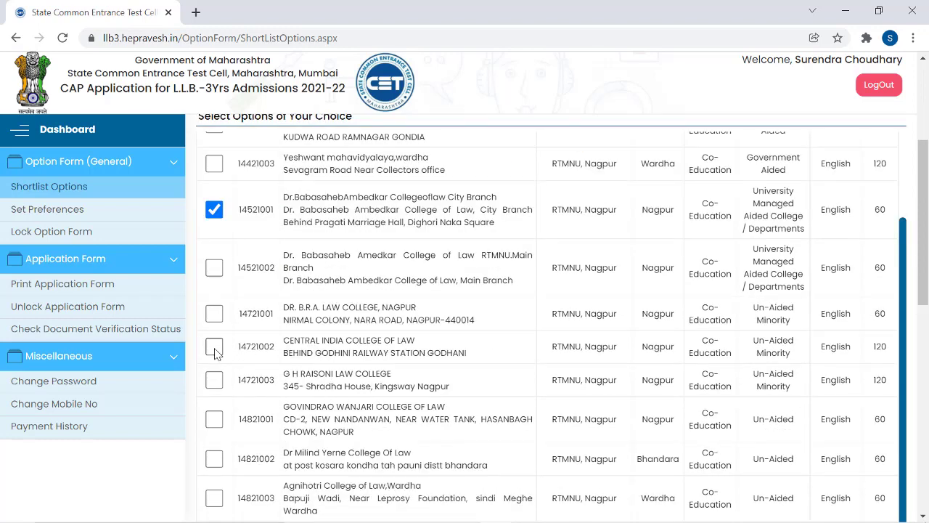
Mark Central India College of Law (14721002) and G H Raisoni Law College (14721003) in the Nagpur results
left_click(214, 347)
scroll(342, 349, "down", 2)
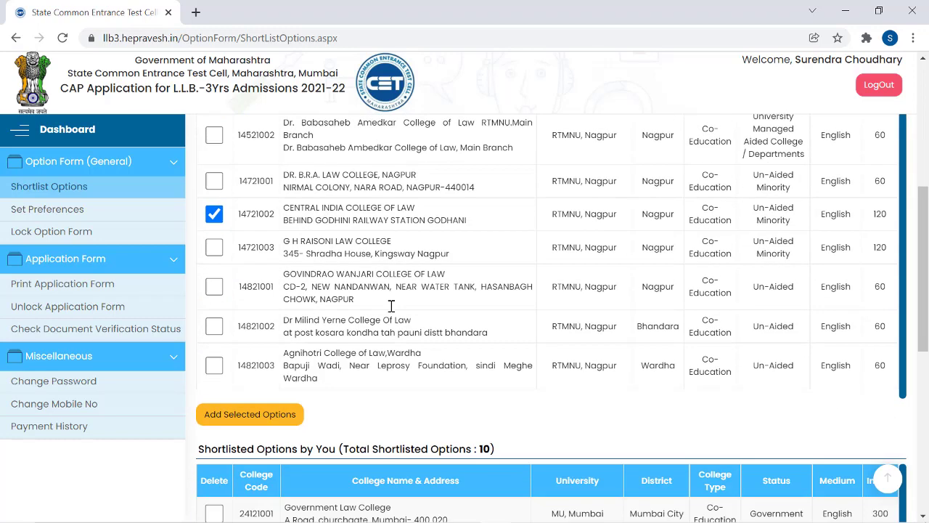
left_click(214, 235)
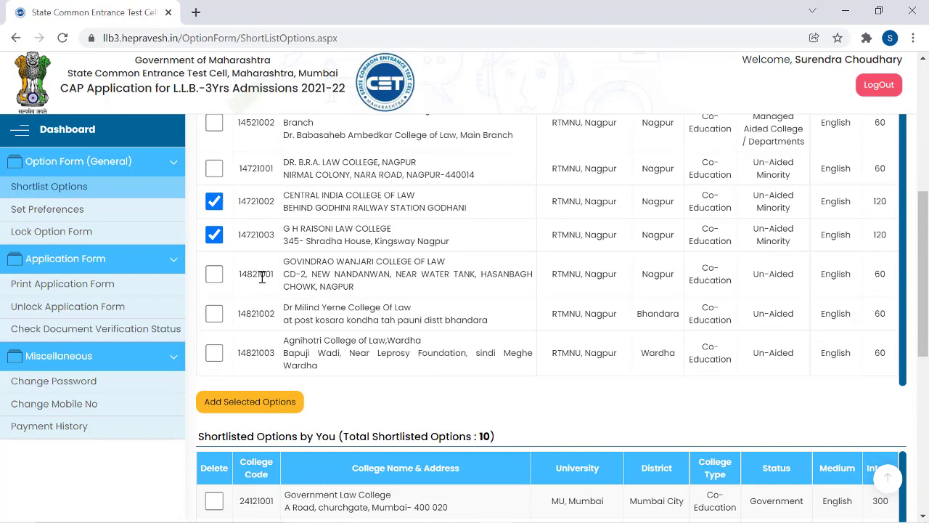
scroll(334, 267, "down", 1)
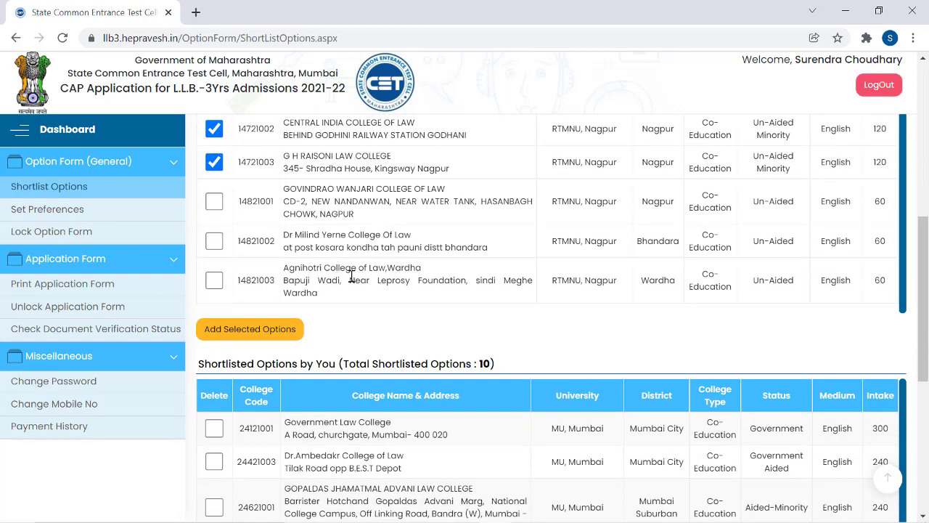
Check the marked Nagpur university colleges, add them to the shortlist and dismiss the confirmation
scroll(351, 276, "up", 5)
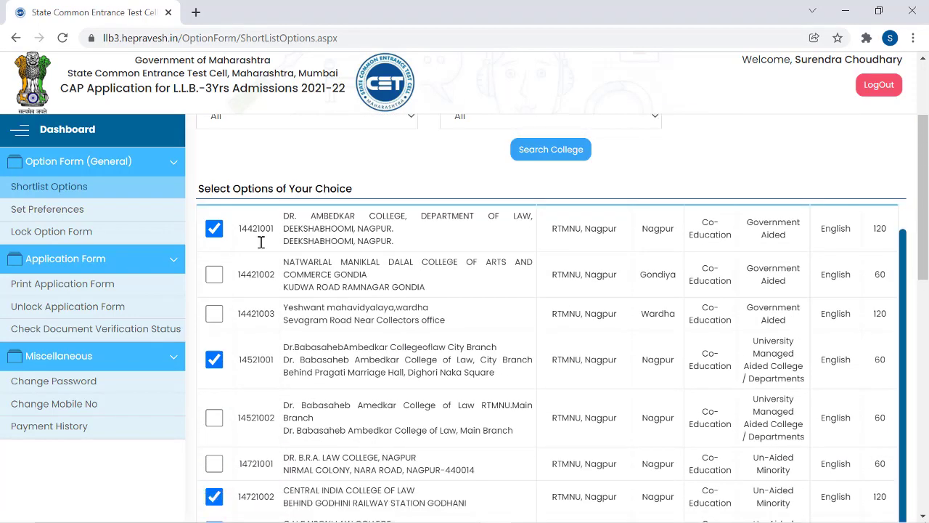
scroll(261, 243, "down", 6)
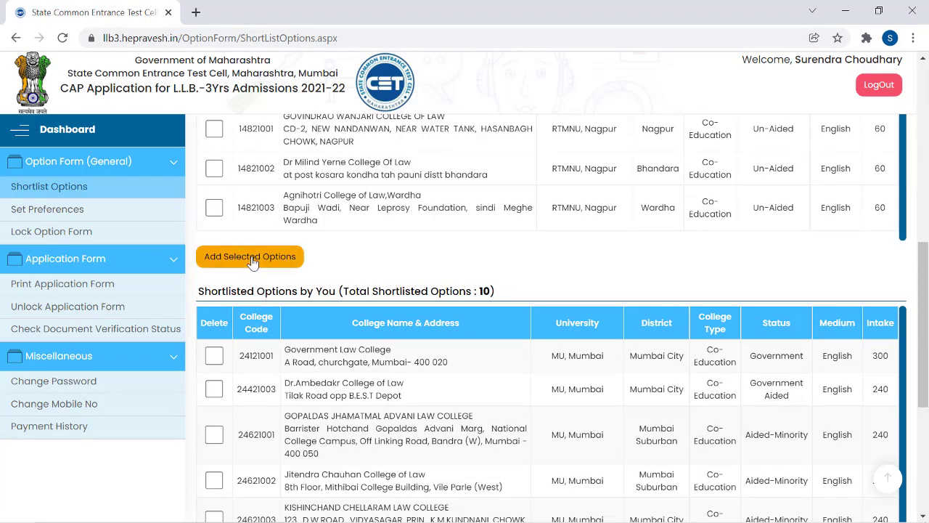
left_click(251, 257)
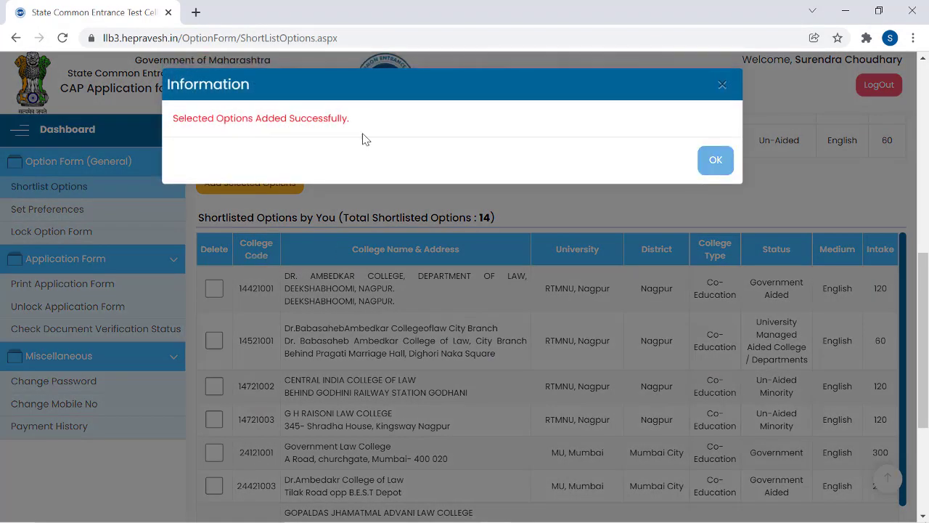
left_click(716, 160)
Review the shortlist's total and its Nagpur, Mumbai and Pune college entries
scroll(523, 191, "down", 1)
left_click_drag(416, 148, 515, 149)
left_click(515, 149)
scroll(519, 160, "down", 2)
scroll(525, 176, "up", 1)
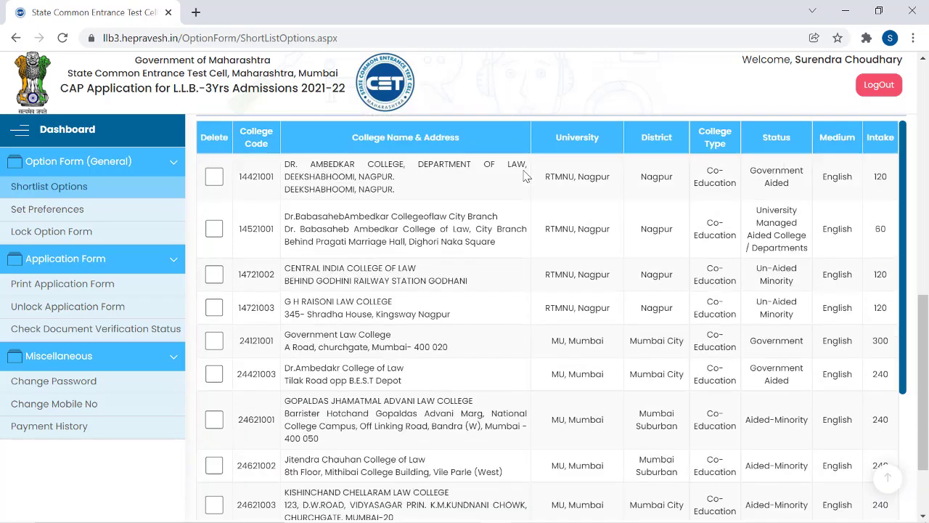
scroll(526, 176, "up", 1)
left_click_drag(639, 220, 655, 343)
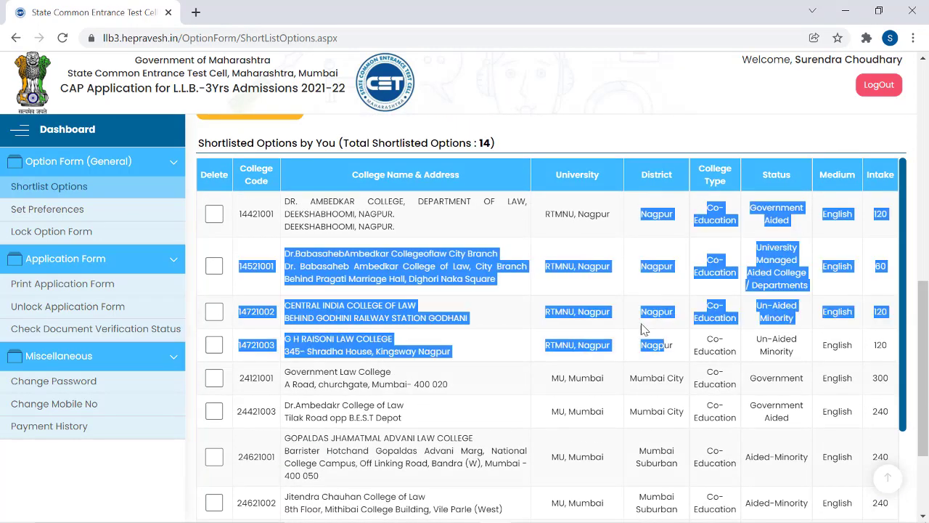
scroll(644, 312, "down", 1)
scroll(658, 369, "down", 4)
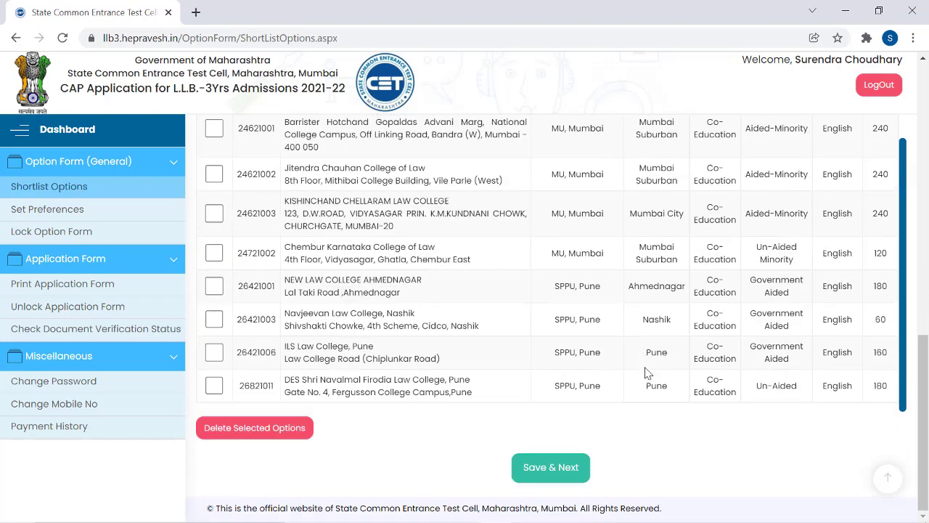
left_click_drag(637, 331, 661, 384)
left_click(556, 337)
scroll(486, 289, "up", 1)
scroll(486, 289, "up", 2)
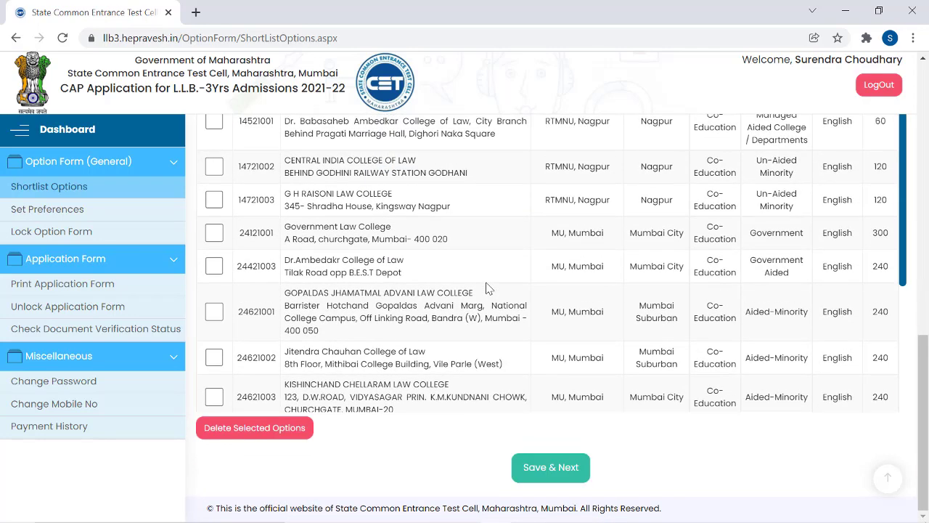
scroll(486, 289, "up", 8)
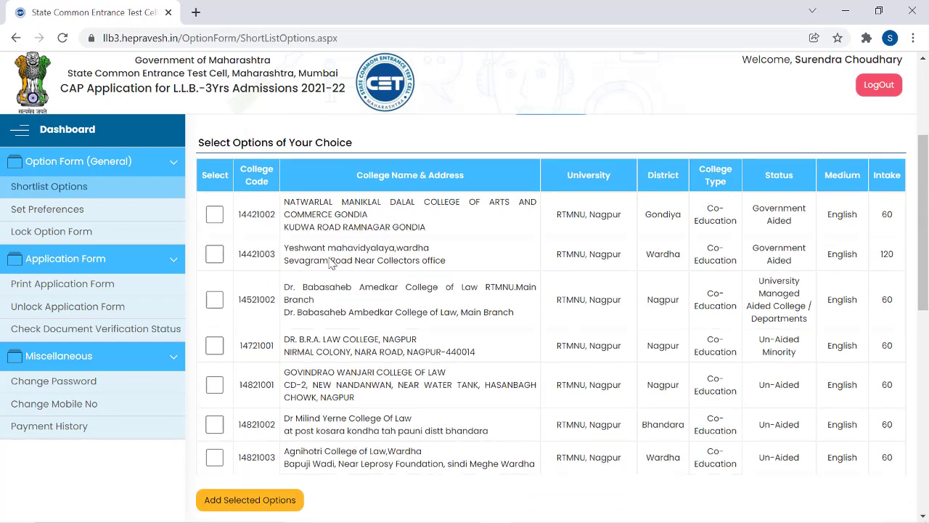
Set the university filter to Shivaji University, Kolhapur, and search for its colleges
scroll(330, 263, "up", 2)
scroll(331, 264, "up", 1)
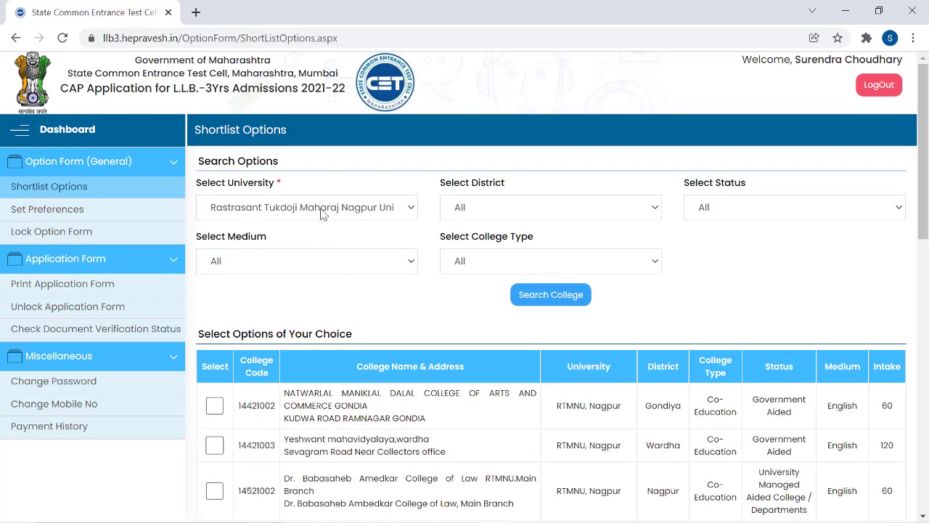
left_click(324, 209)
left_click(294, 348)
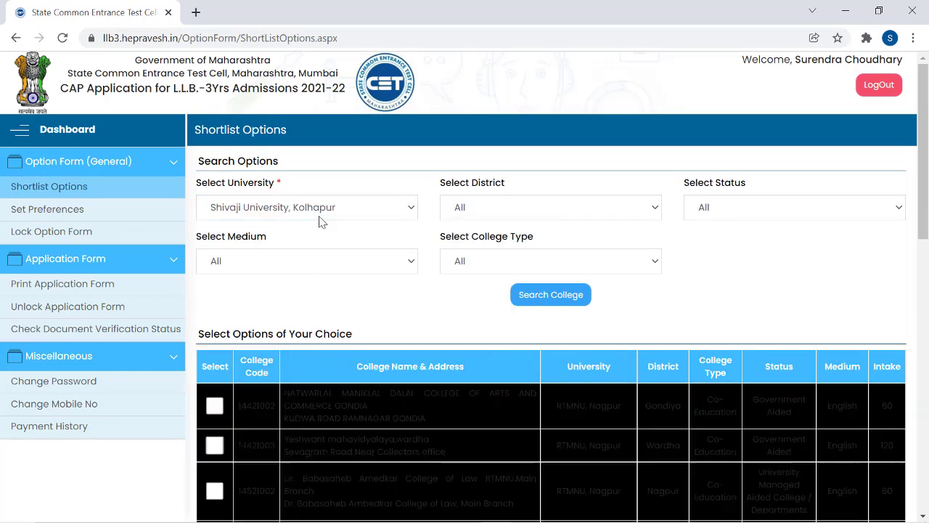
scroll(323, 222, "down", 2)
scroll(508, 203, "up", 1)
left_click(550, 225)
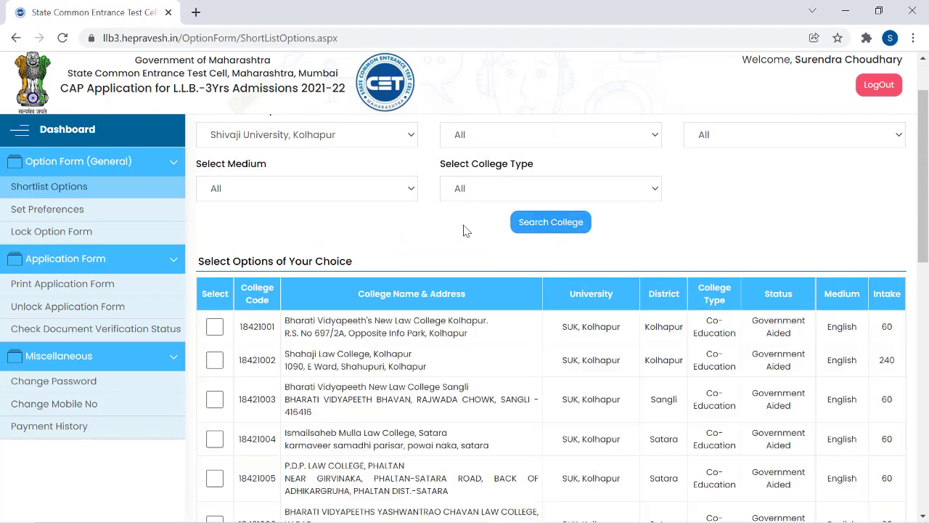
Add Bharati Vidyapeeth New Law College Sangli (18421003) and Ismailsaheb Mulla Law College, Satara (18421004) to the shortlist
scroll(456, 224, "down", 2)
left_click(215, 327)
left_click(215, 366)
scroll(313, 310, "down", 5)
left_click(264, 205)
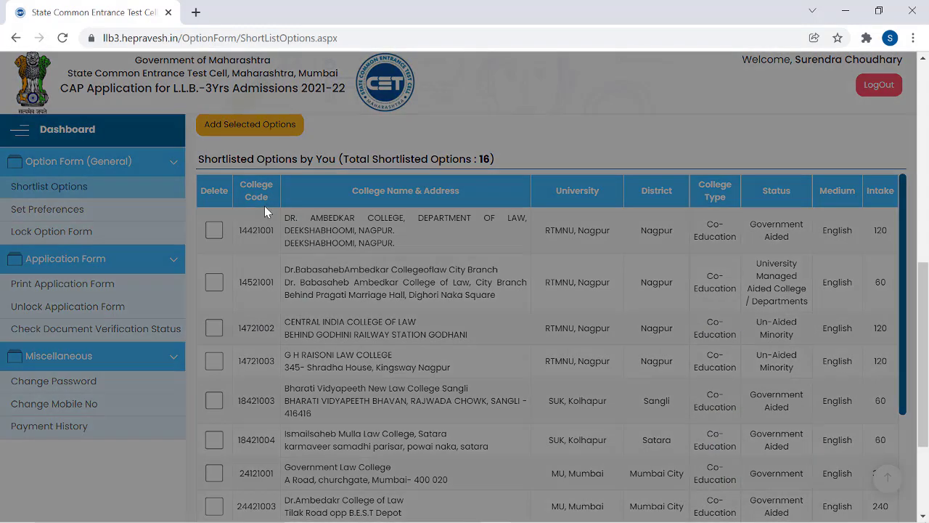
left_click(711, 161)
Review the complete shortlist, save it and continue to setting preferences for the shortlisted colleges
double_click(484, 159)
left_click(539, 166)
scroll(249, 336, "up", 2)
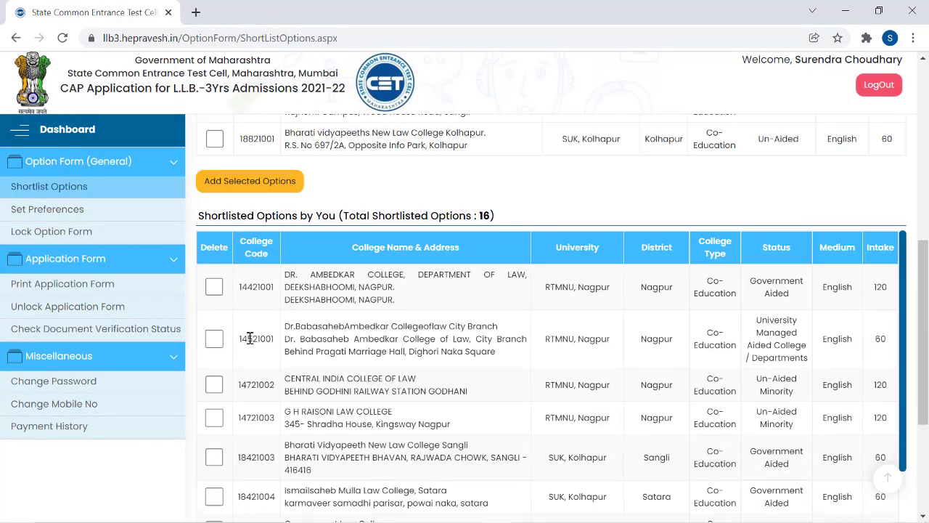
scroll(254, 337, "down", 1)
scroll(378, 351, "down", 8)
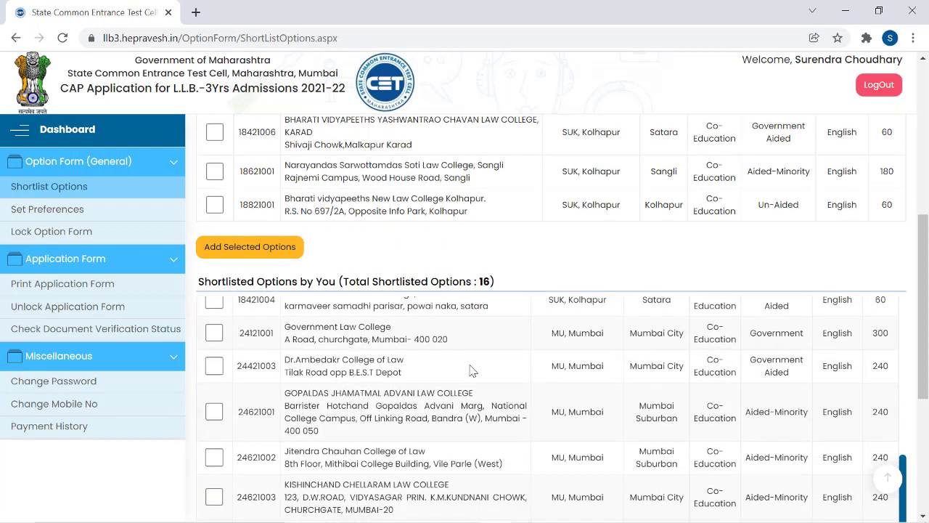
left_click(548, 479)
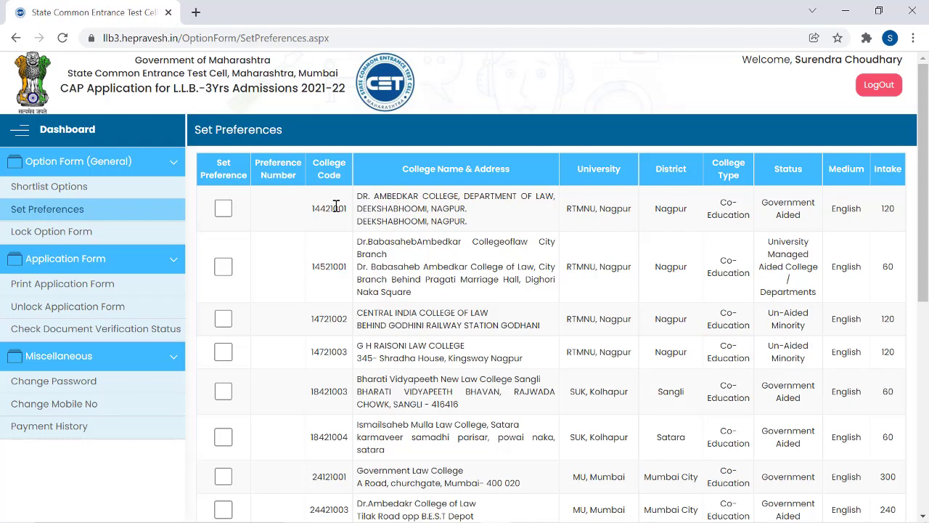
scroll(247, 229, "down", 3)
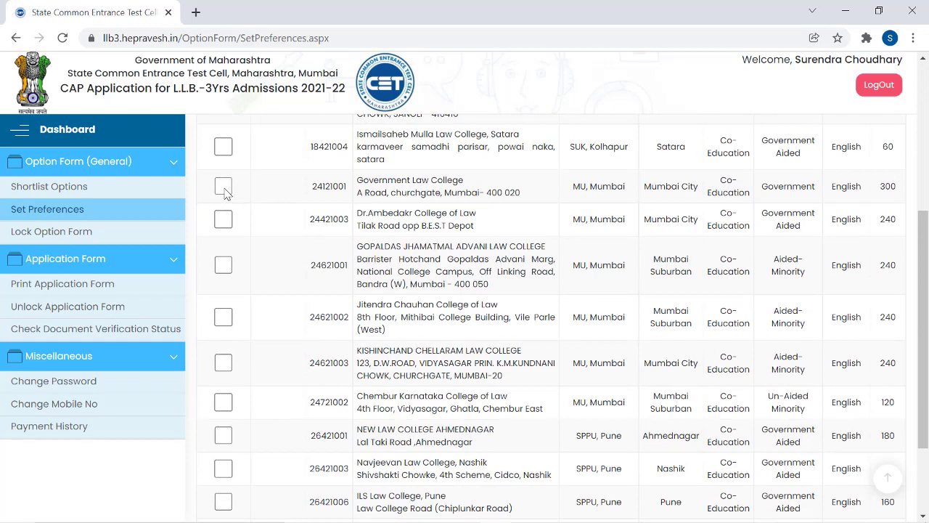
Set Government Law College (24121001) as preference 1, ILS Law College, Pune as 2 and DES Shri Navalmal Firodia Law College as 3
left_click(223, 187)
scroll(245, 283, "down", 2)
left_click(223, 380)
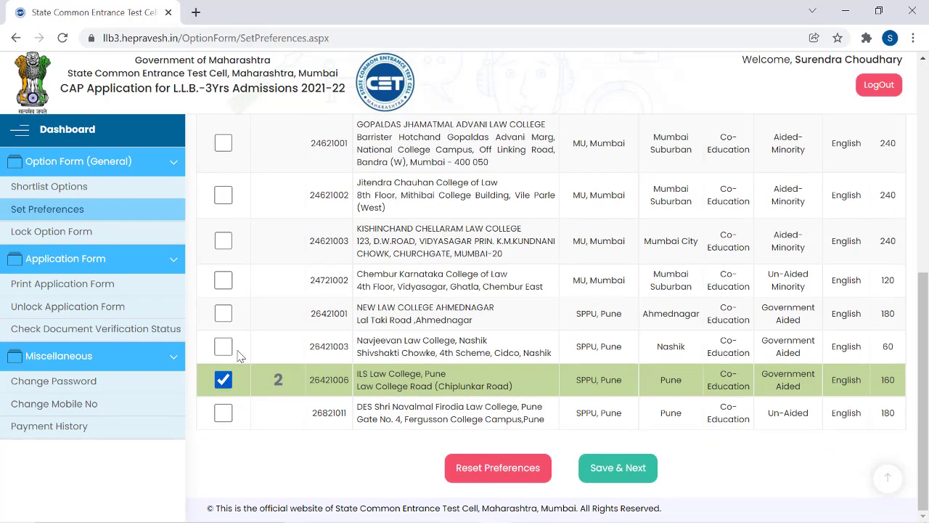
left_click(223, 413)
Set Jitendra Chauhan College as preference 4, Kishinchand Chellaram as 5, Gopaldas Jhamatmal Advani as 6 and Dr. Ambedkar College, Nagpur (14421001) as 7
scroll(312, 323, "up", 1)
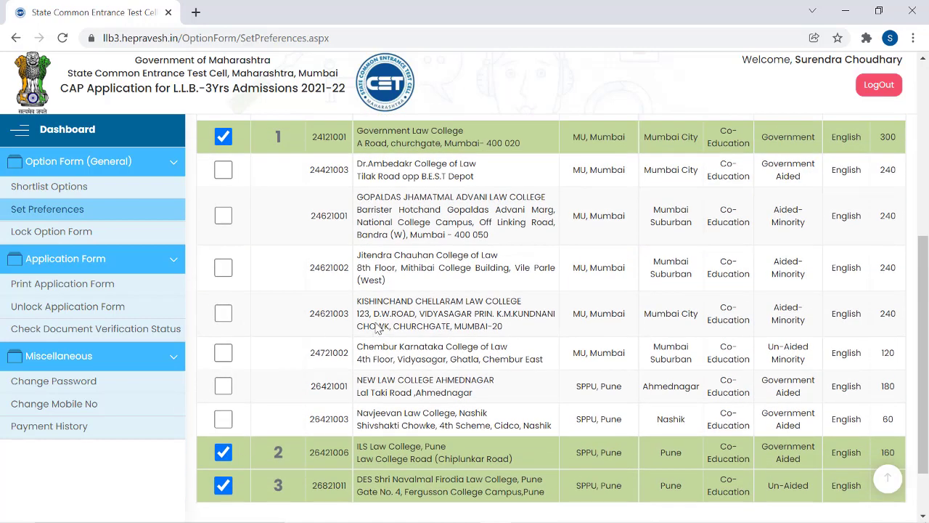
left_click(223, 269)
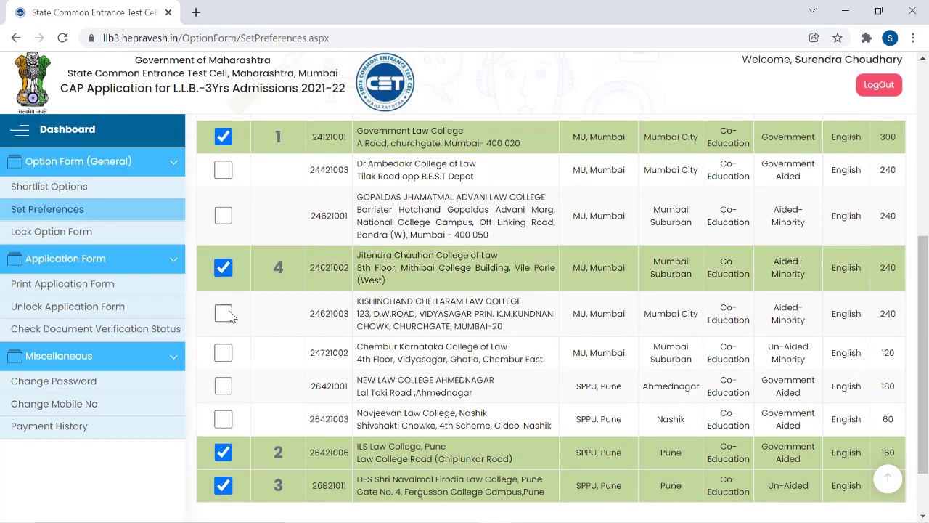
left_click(225, 313)
left_click(223, 215)
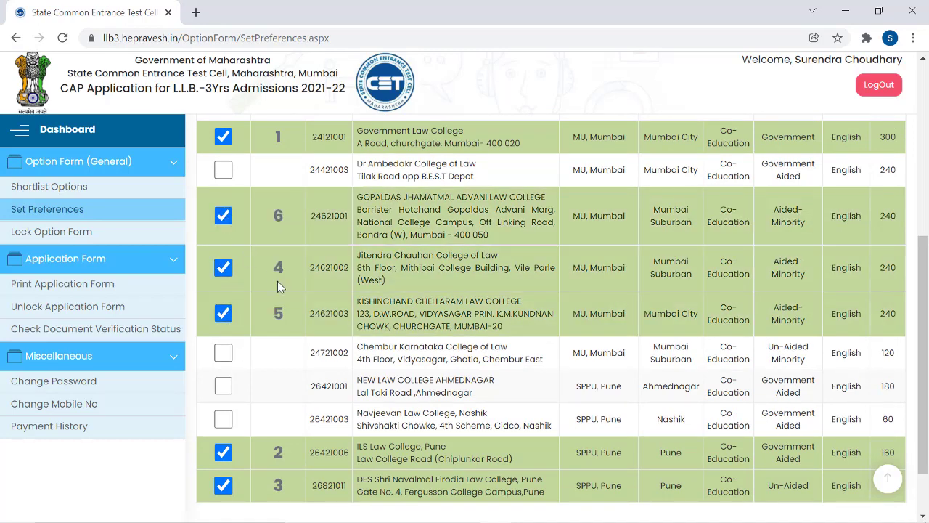
scroll(235, 202, "up", 4)
left_click(223, 159)
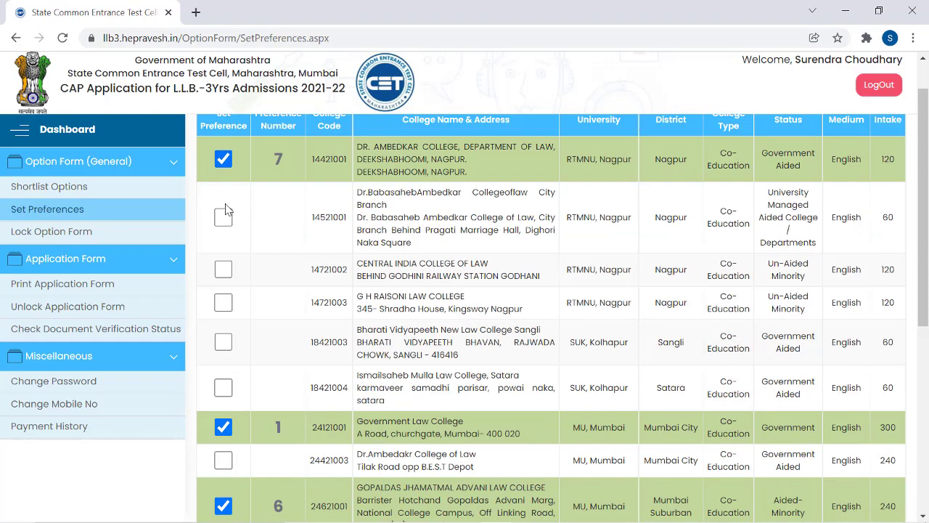
Set New Law College Ahmednagar as preference 8, Navjeevan Law College, Nashik as 9 and Chembur Karnataka College of Law as 10
scroll(225, 313, "down", 3)
scroll(226, 315, "down", 3)
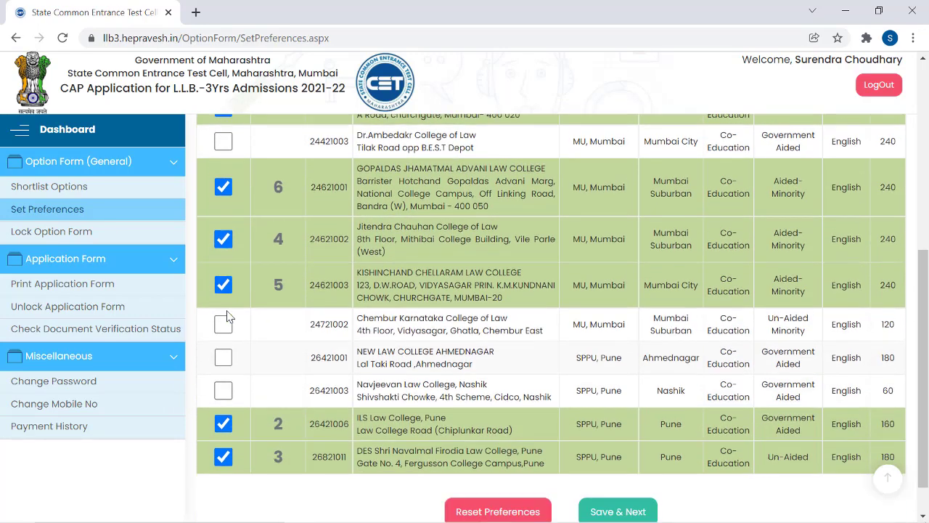
left_click(225, 319)
left_click(224, 347)
left_click(224, 281)
Set Dr. Ambedkar College of Law (24421003) as preference 11, Ismailsaheb Mulla Law College as 12 and Bharati Vidyapeeth New Law College Sangli as 13
scroll(230, 290, "up", 1)
scroll(230, 289, "up", 1)
left_click(223, 242)
left_click(222, 167)
left_click(223, 129)
Set G H Raisoni Law College as preference 14, Dr. Babasaheb Ambedkar College (14521001) as 15 and Central India College of Law as 16
scroll(225, 134, "up", 2)
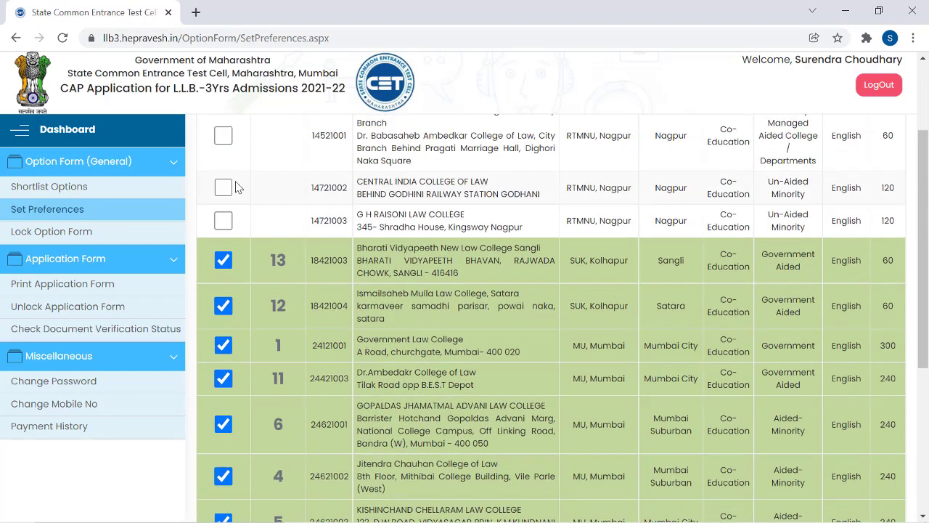
left_click(222, 230)
left_click(224, 146)
scroll(232, 182, "up", 2)
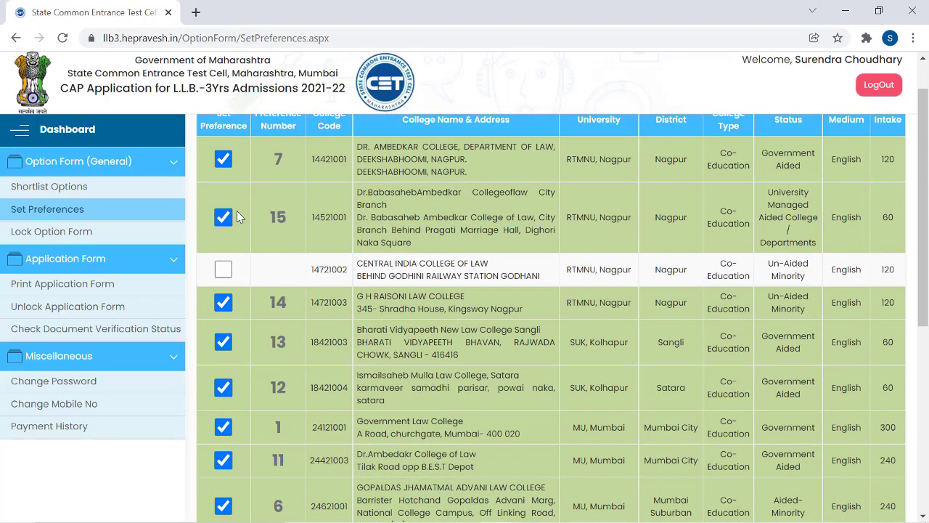
left_click(223, 269)
Save the college preferences and continue to the option form summary
scroll(602, 195, "up", 1)
scroll(602, 194, "down", 10)
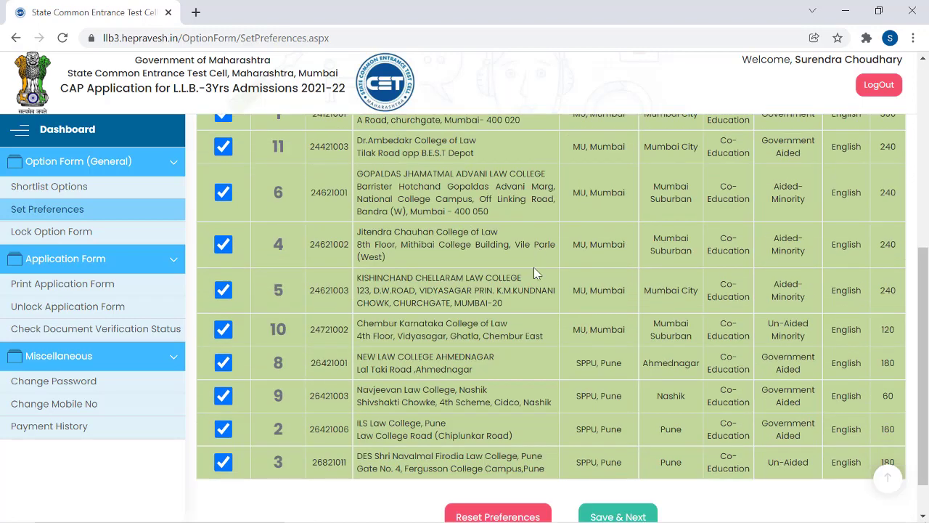
left_click(614, 472)
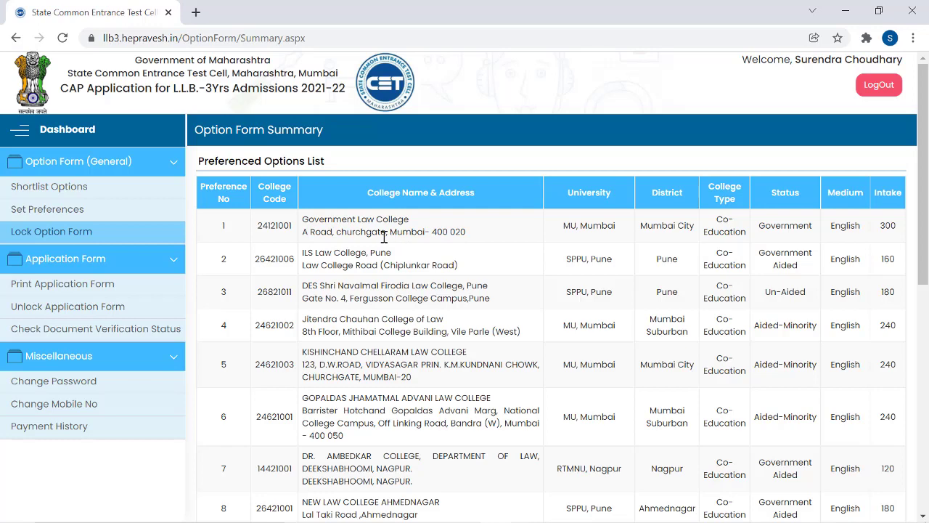
Check the preference numbers and college names of the first entries in the preferred options list
left_click_drag(260, 225, 406, 472)
left_click(244, 252)
scroll(244, 254, "down", 1)
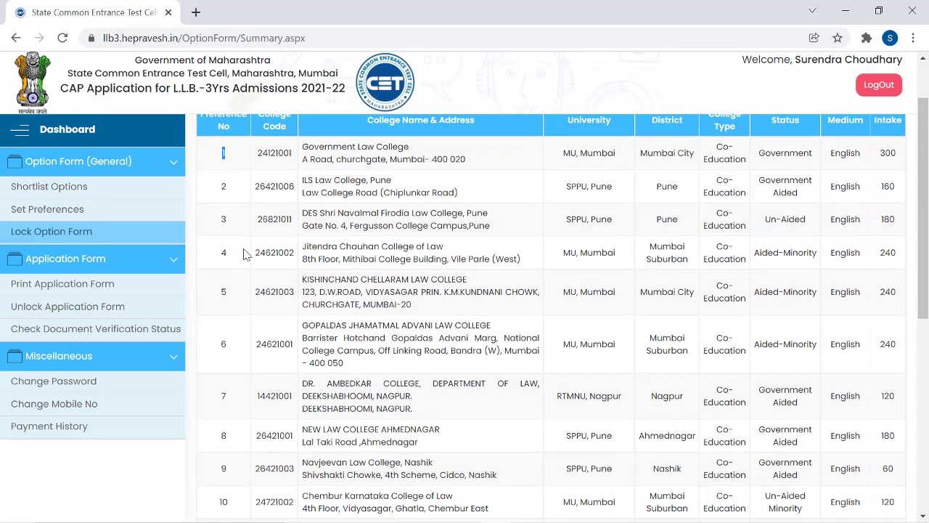
left_click_drag(302, 149, 391, 181)
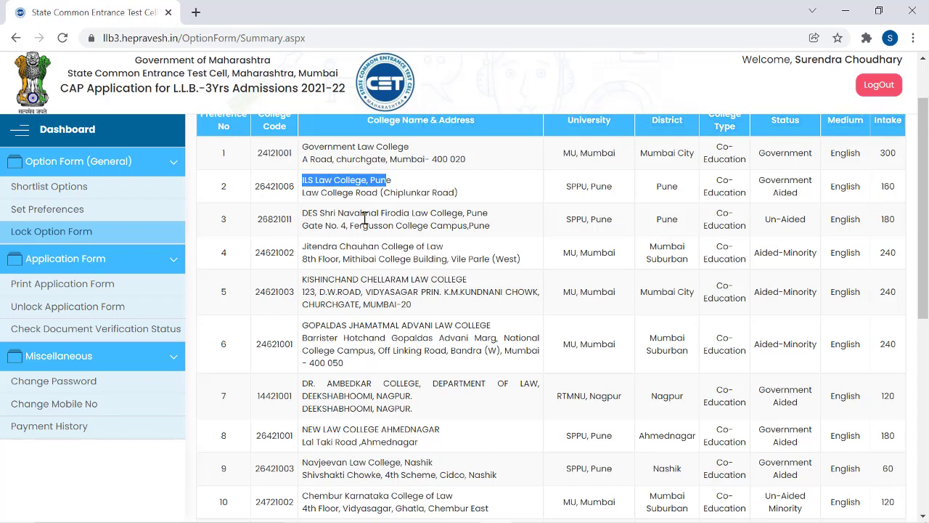
left_click_drag(313, 213, 477, 215)
Examine the university of each college down the preferred options list to check the preference order
left_click_drag(563, 154, 635, 156)
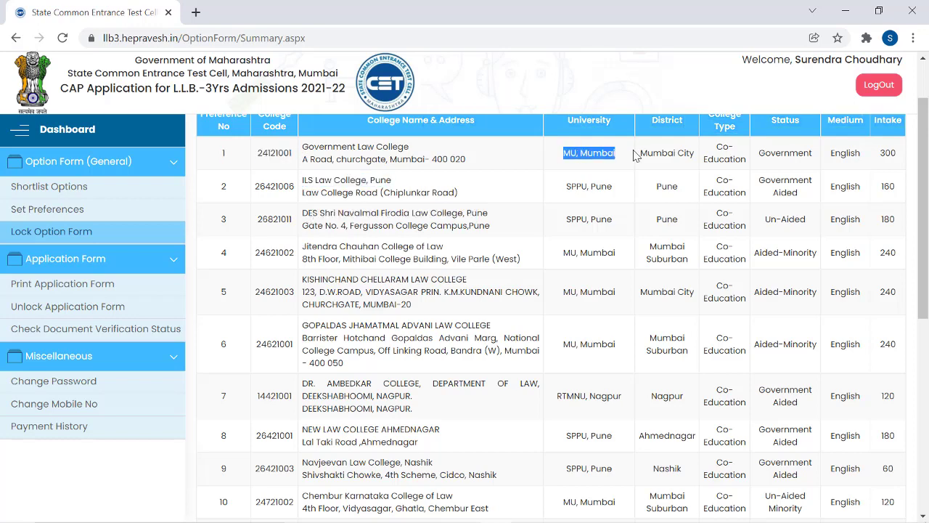
left_click_drag(567, 186, 636, 188)
left_click_drag(566, 219, 623, 231)
double_click(603, 253)
double_click(580, 294)
double_click(598, 294)
left_click_drag(574, 396, 625, 397)
scroll(599, 383, "down", 2)
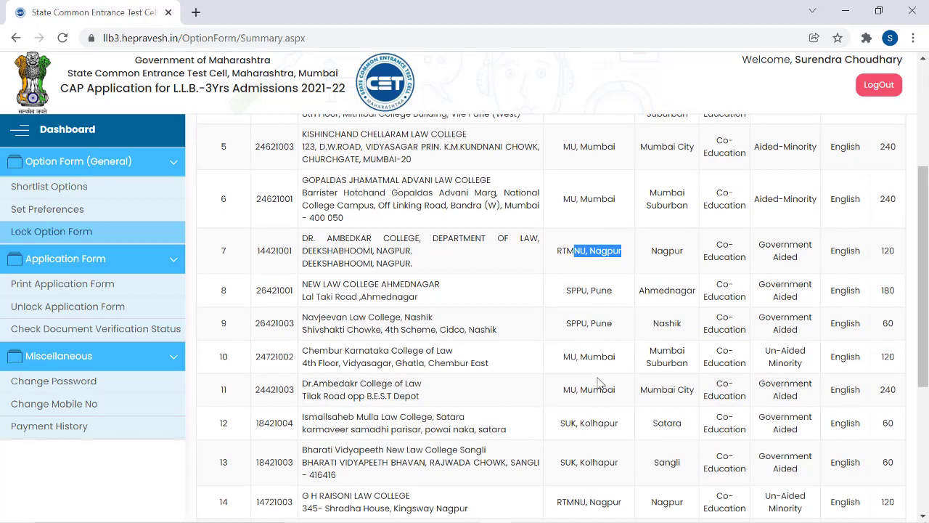
left_click_drag(565, 323, 623, 325)
scroll(610, 379, "down", 2)
left_click_drag(580, 245, 616, 246)
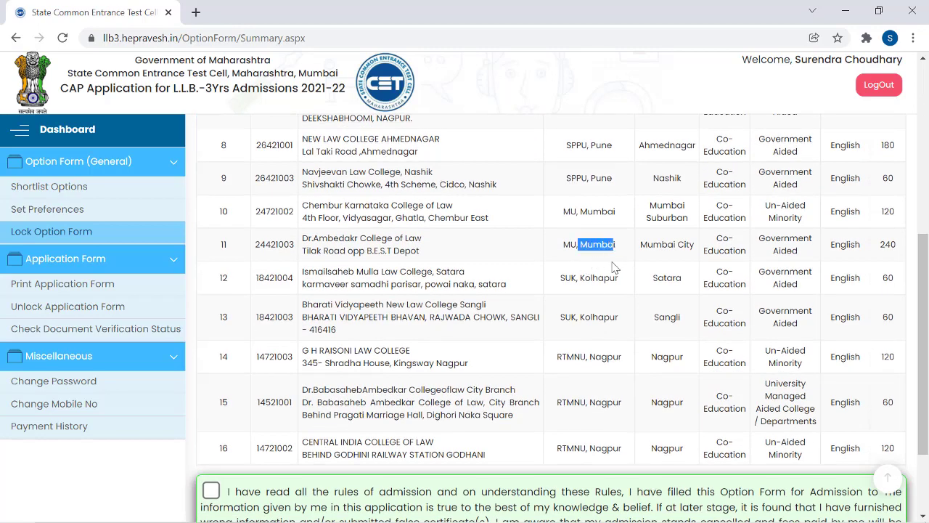
left_click_drag(580, 278, 615, 280)
Accept the declaration about the admission rules and the truth of the information below the preferred options list
scroll(610, 370, "down", 2)
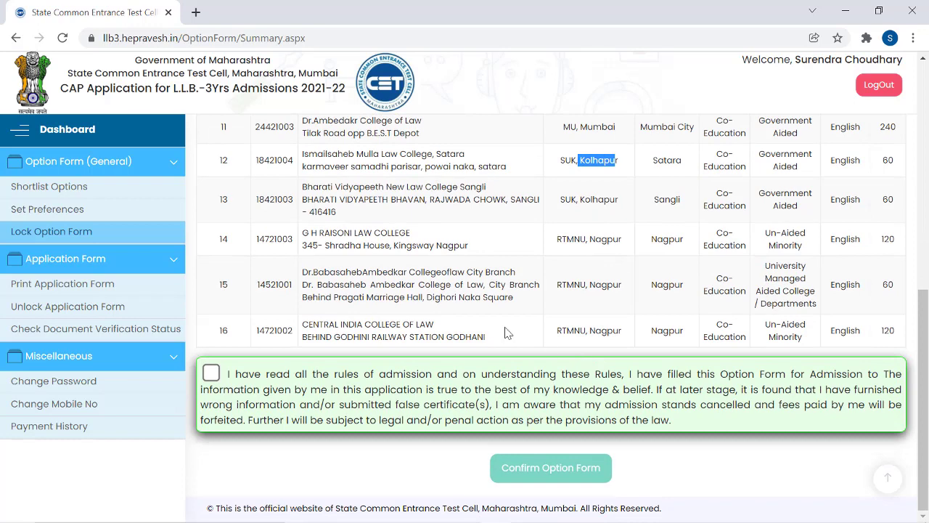
left_click(212, 373)
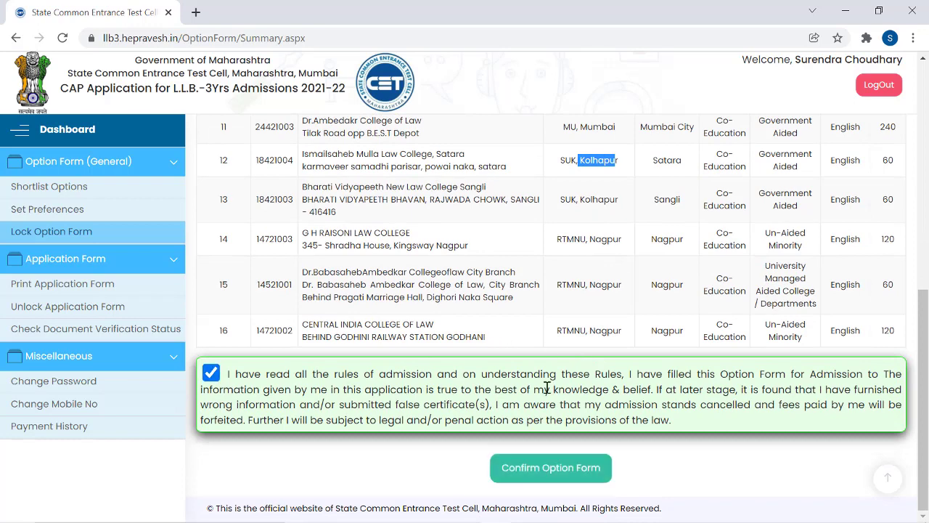